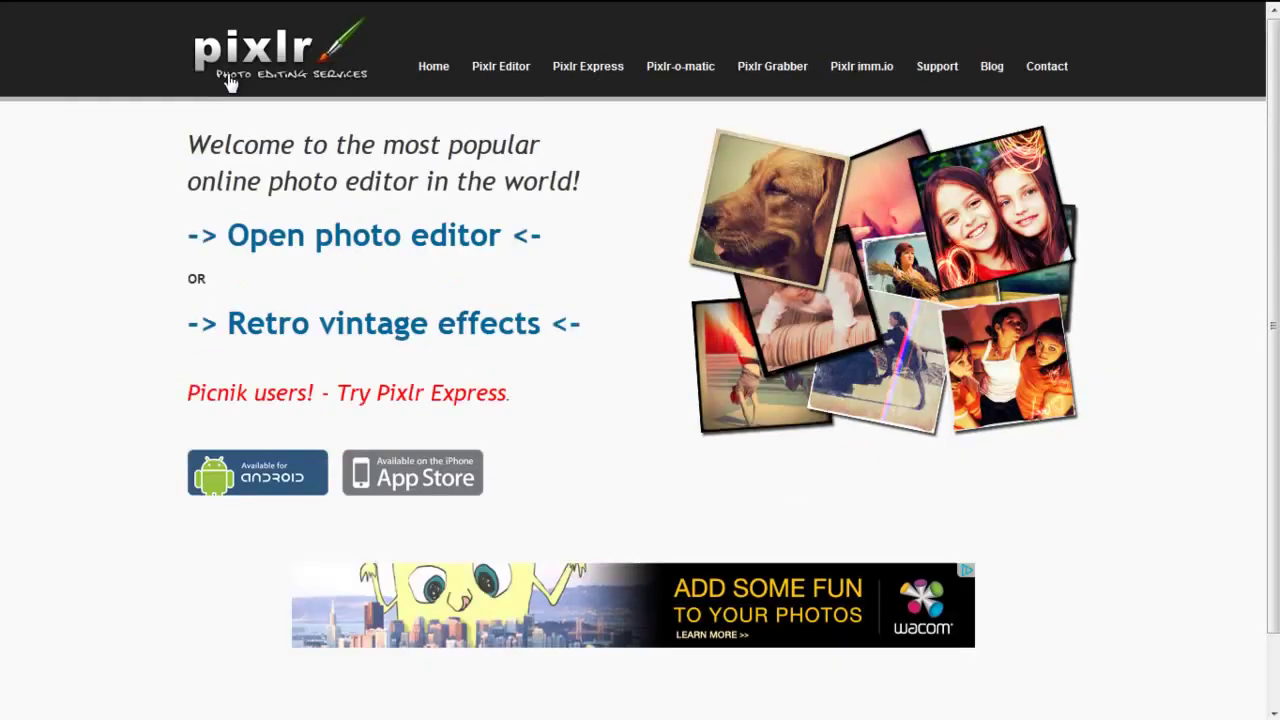
Launch the online editor from the site and load the German house photo from the computer
{"action": "mouse_move", "coordinate": [209, 11]}
{"action": "left_click", "coordinate": [200, 40]}
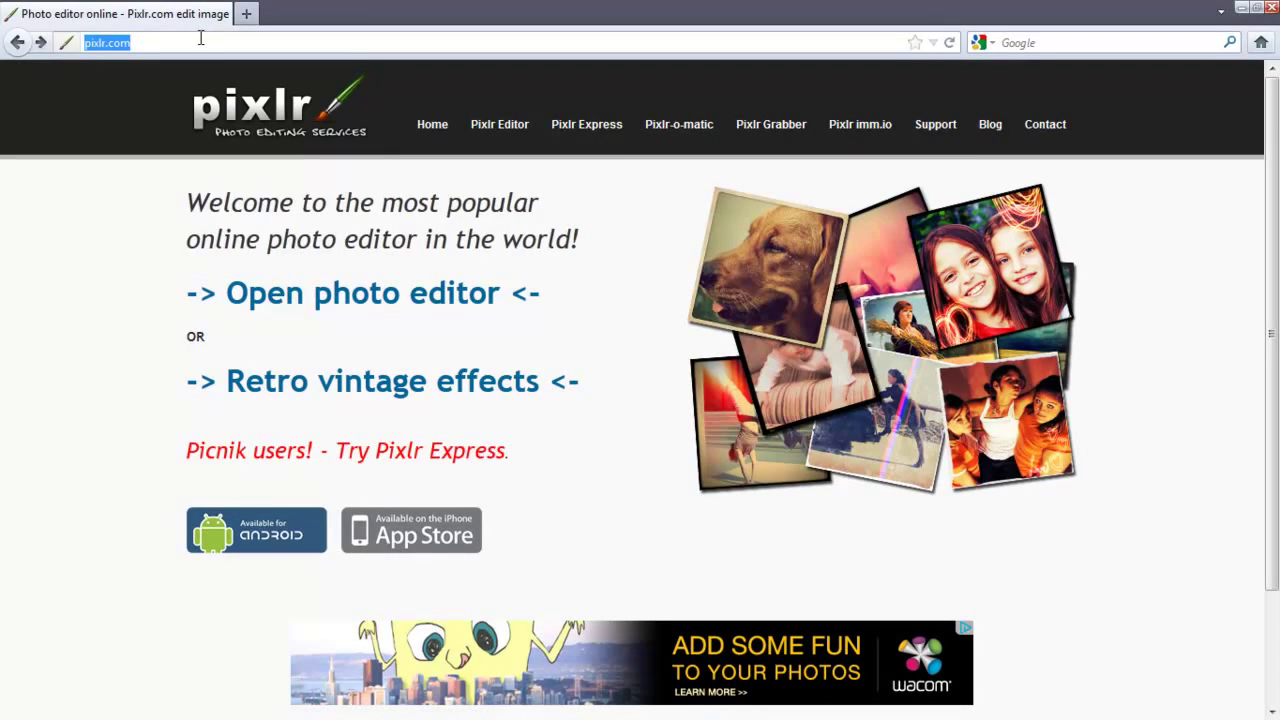
{"action": "left_click", "coordinate": [347, 306]}
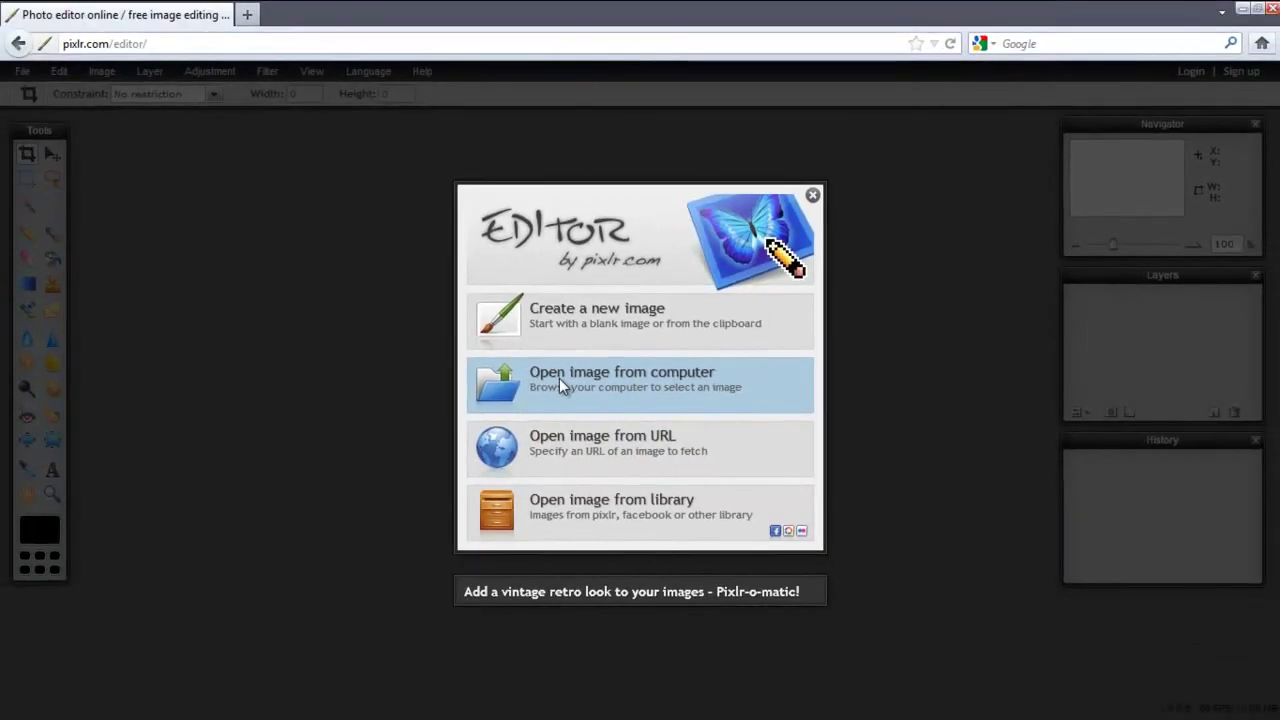
{"action": "left_click", "coordinate": [498, 360]}
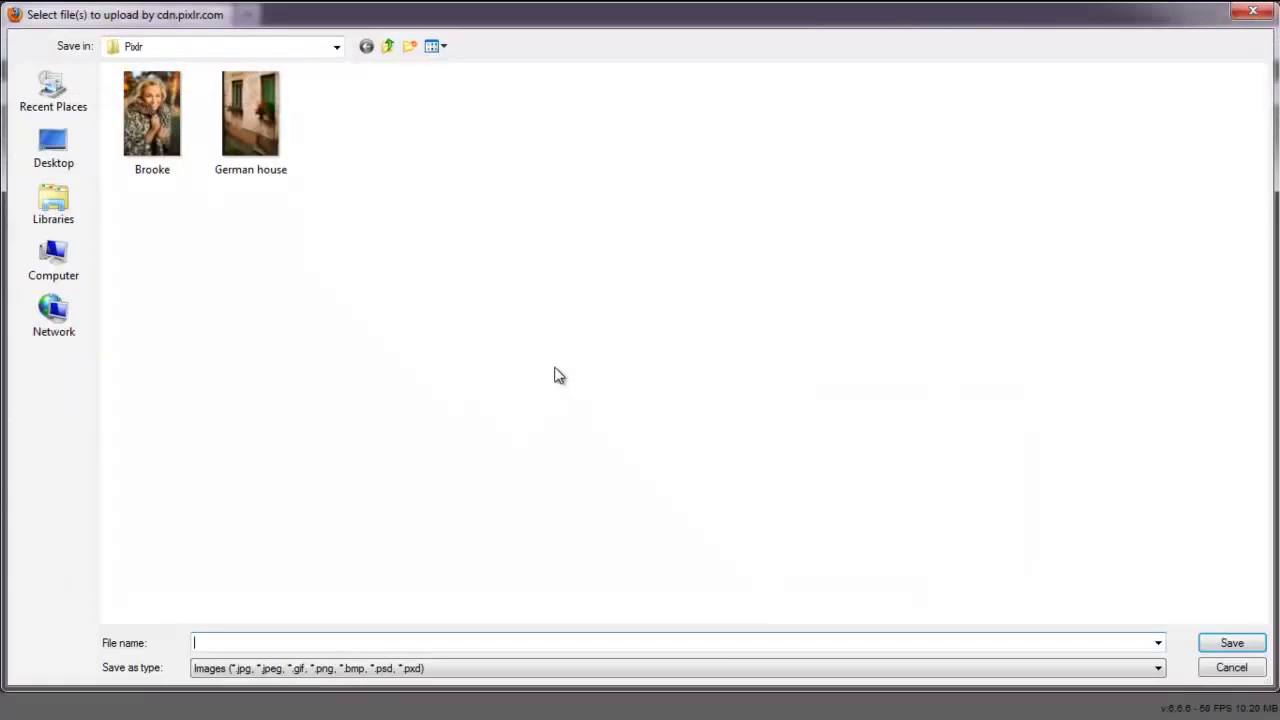
{"action": "double_click", "coordinate": [245, 112]}
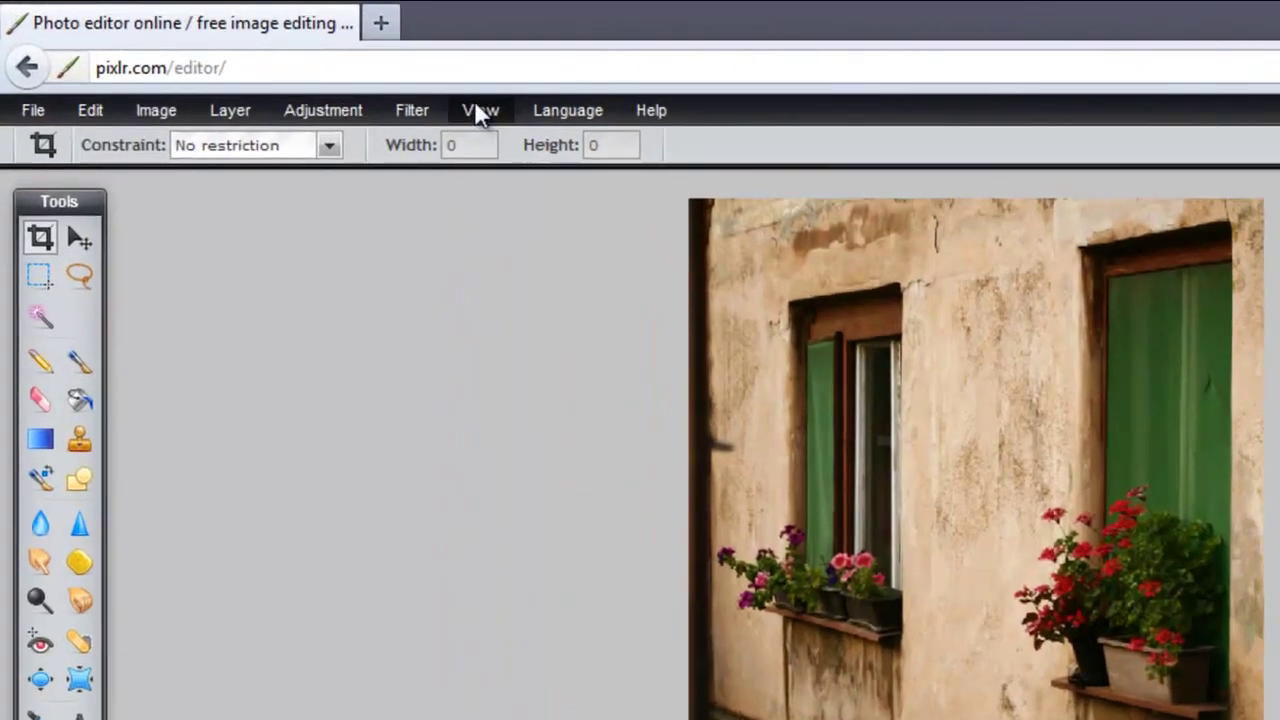
Switch the editor to Fullscreen mode and browse through the main menus
{"action": "left_click", "coordinate": [311, 70]}
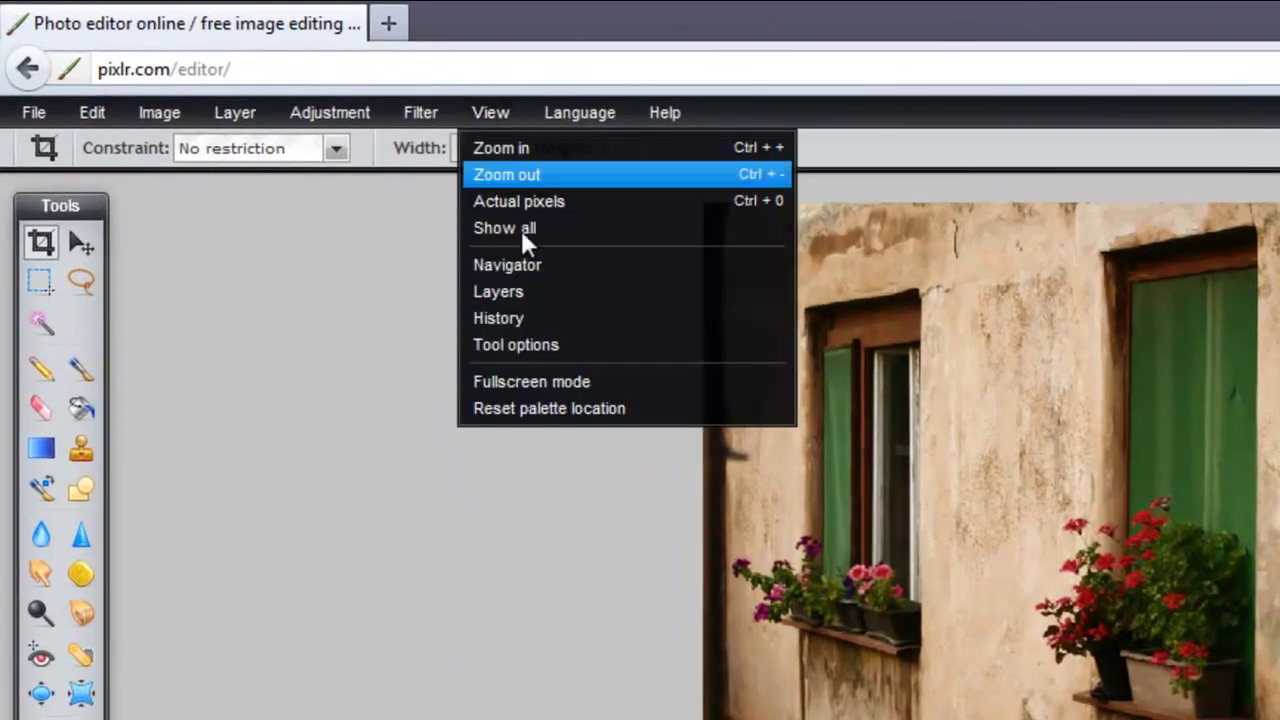
{"action": "left_click", "coordinate": [533, 381]}
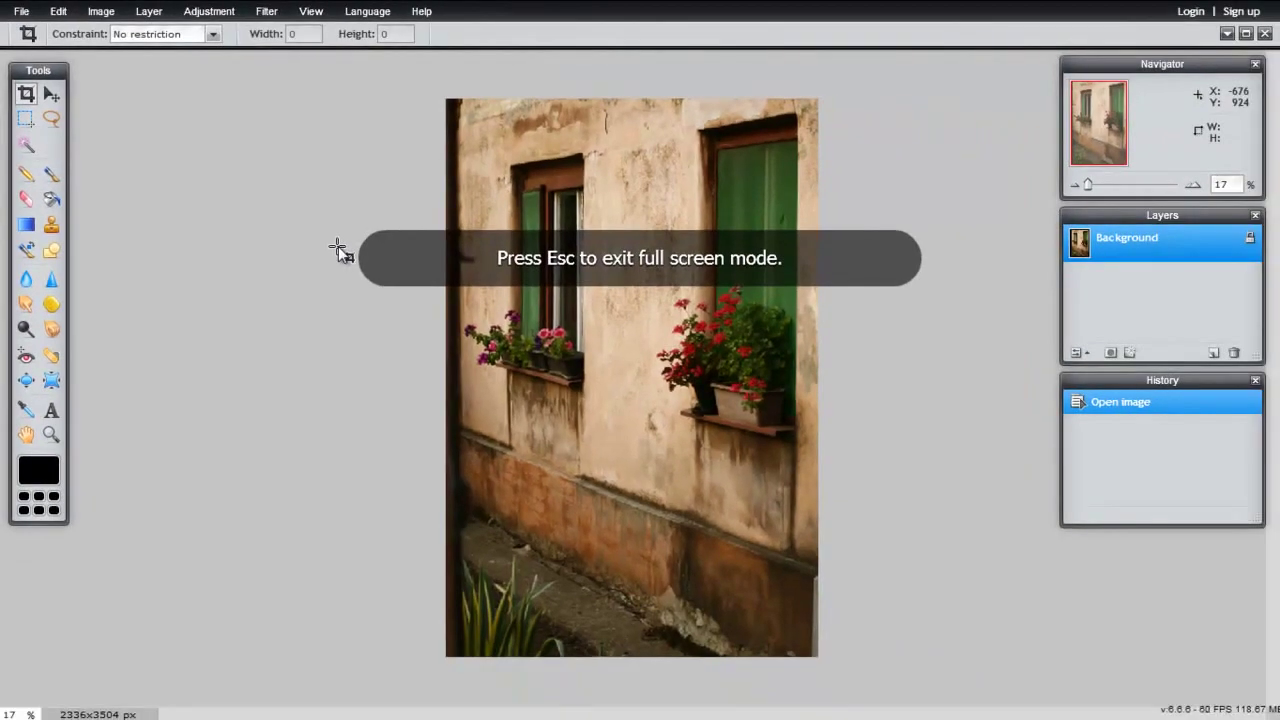
{"action": "left_click", "coordinate": [20, 10]}
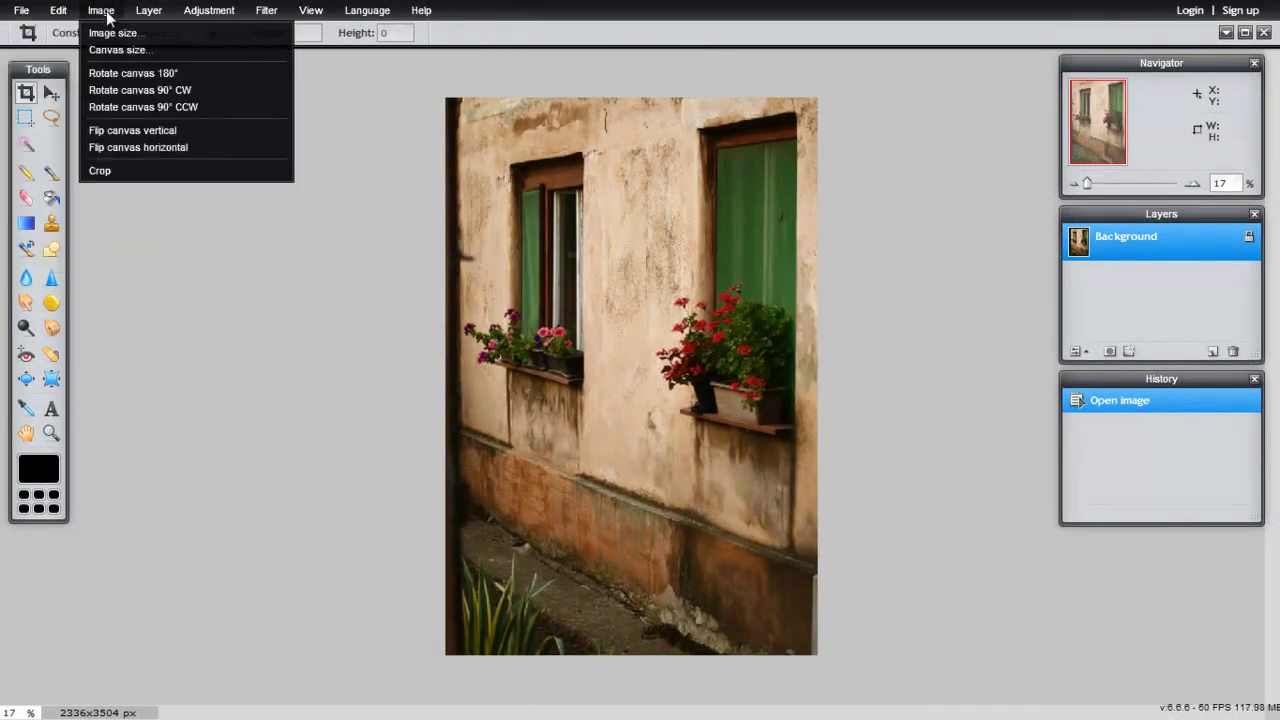
{"action": "mouse_move", "coordinate": [170, 14]}
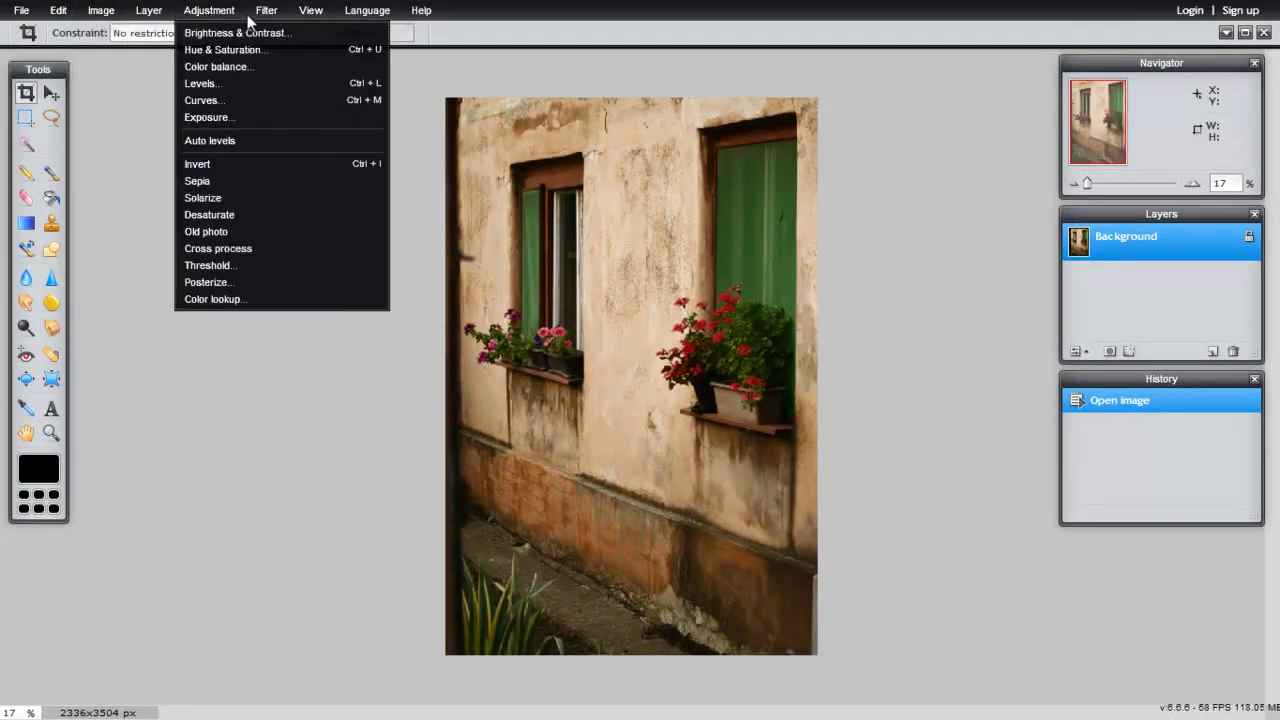
{"action": "mouse_move", "coordinate": [265, 11]}
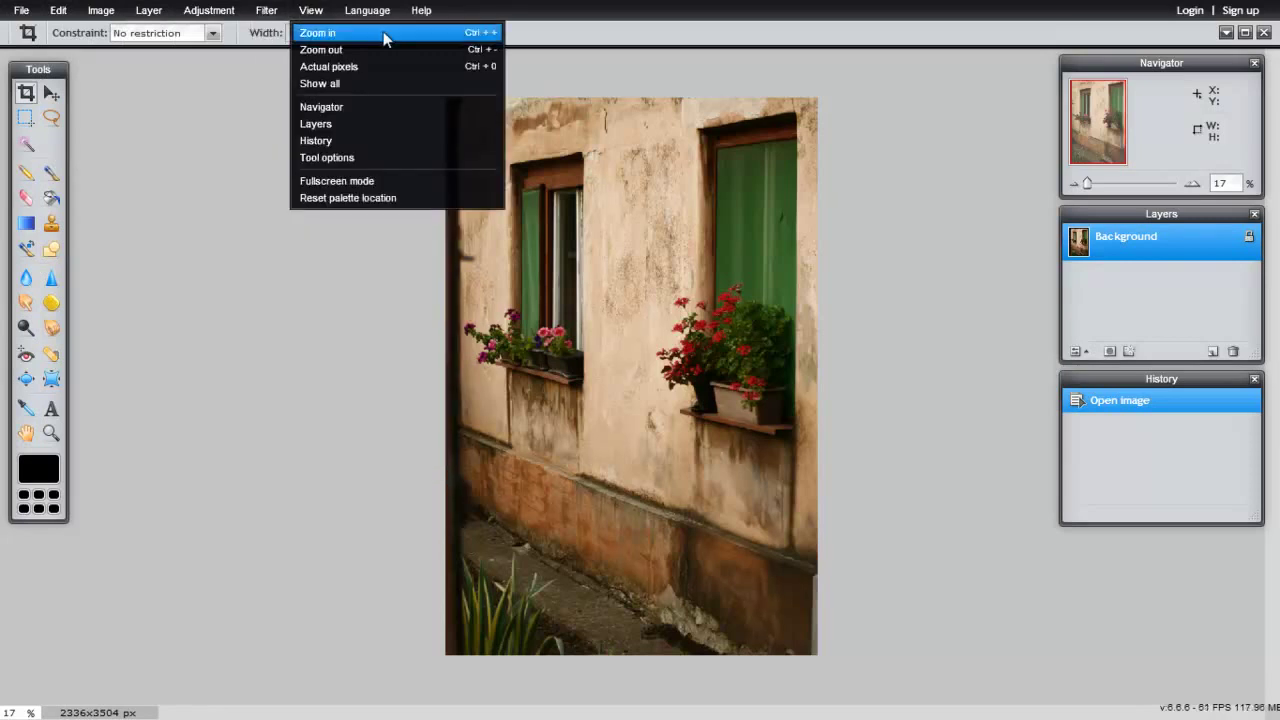
{"action": "mouse_move", "coordinate": [101, 12]}
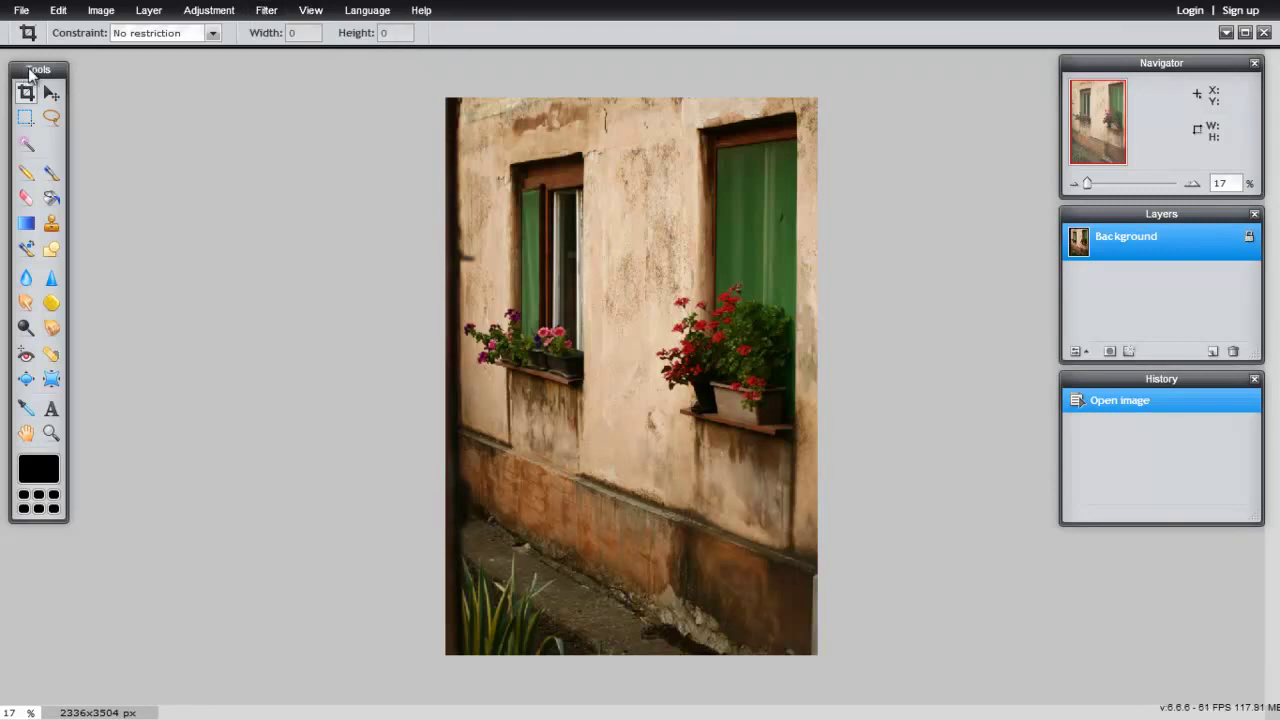
Nudge the tools and Navigator panels and set the photo zoom to 30%
{"action": "left_click_drag", "start_coordinate": [33, 68], "coordinate": [40, 70]}
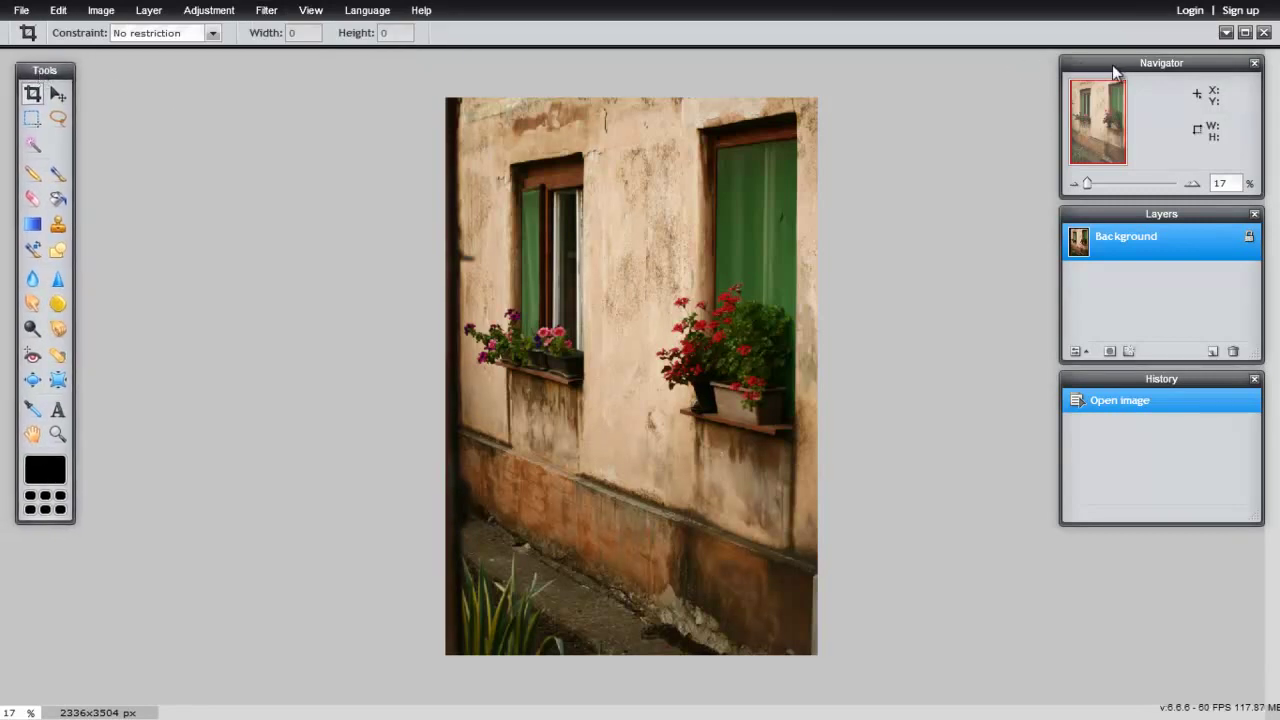
{"action": "mouse_move", "coordinate": [1112, 65]}
{"action": "left_mouse_down"}
{"action": "mouse_move", "coordinate": [1109, 77]}
{"action": "mouse_move", "coordinate": [1105, 67]}
{"action": "left_mouse_up"}
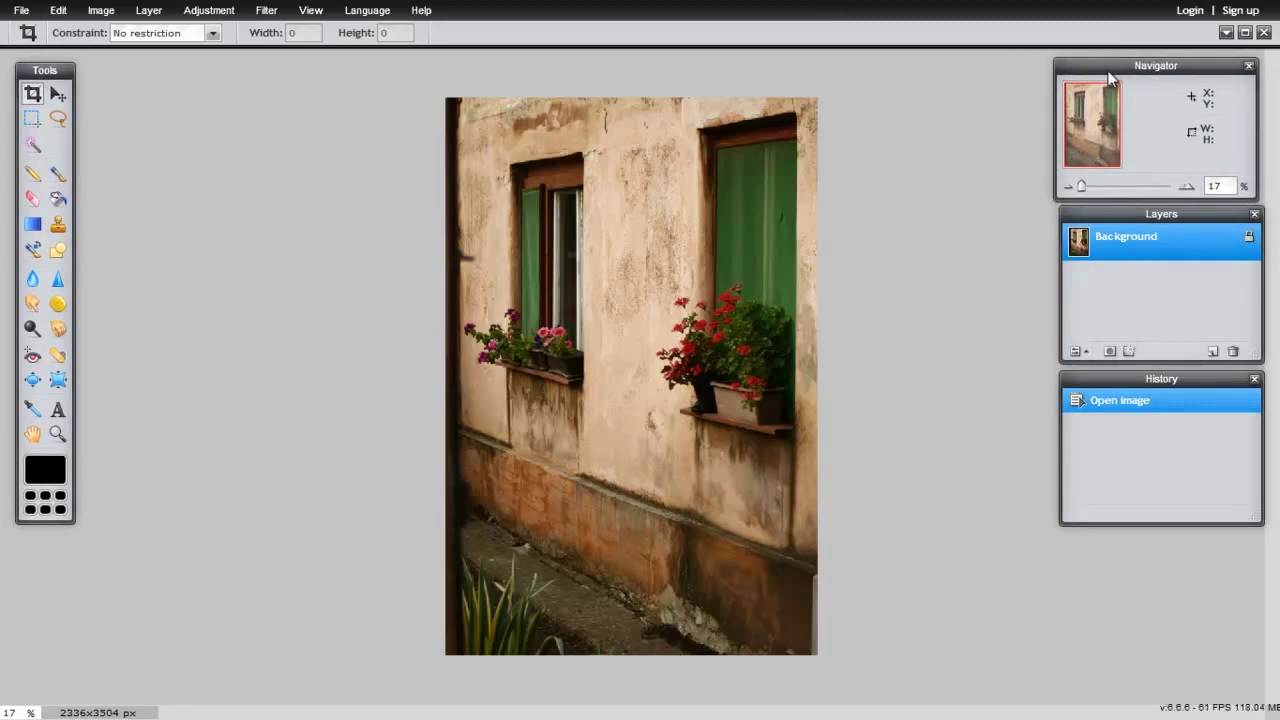
{"action": "left_click", "coordinate": [1190, 186]}
{"action": "left_click", "coordinate": [1067, 187]}
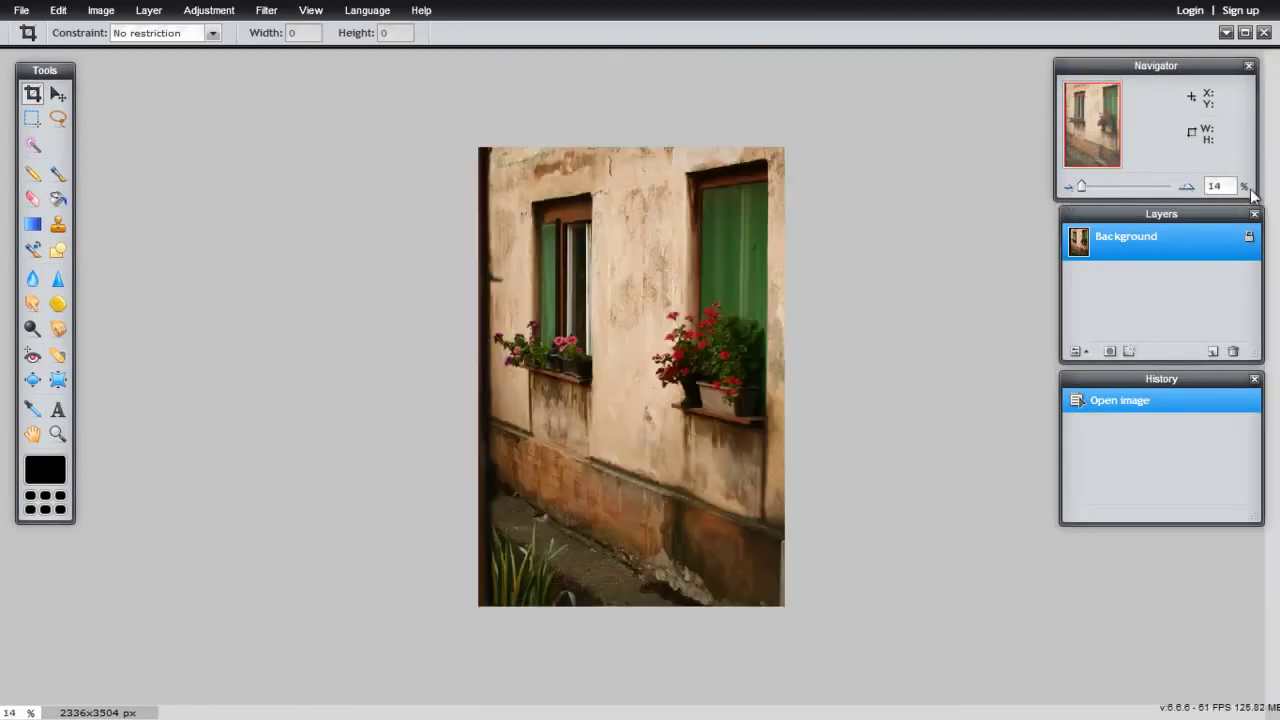
{"action": "left_click", "coordinate": [1185, 188]}
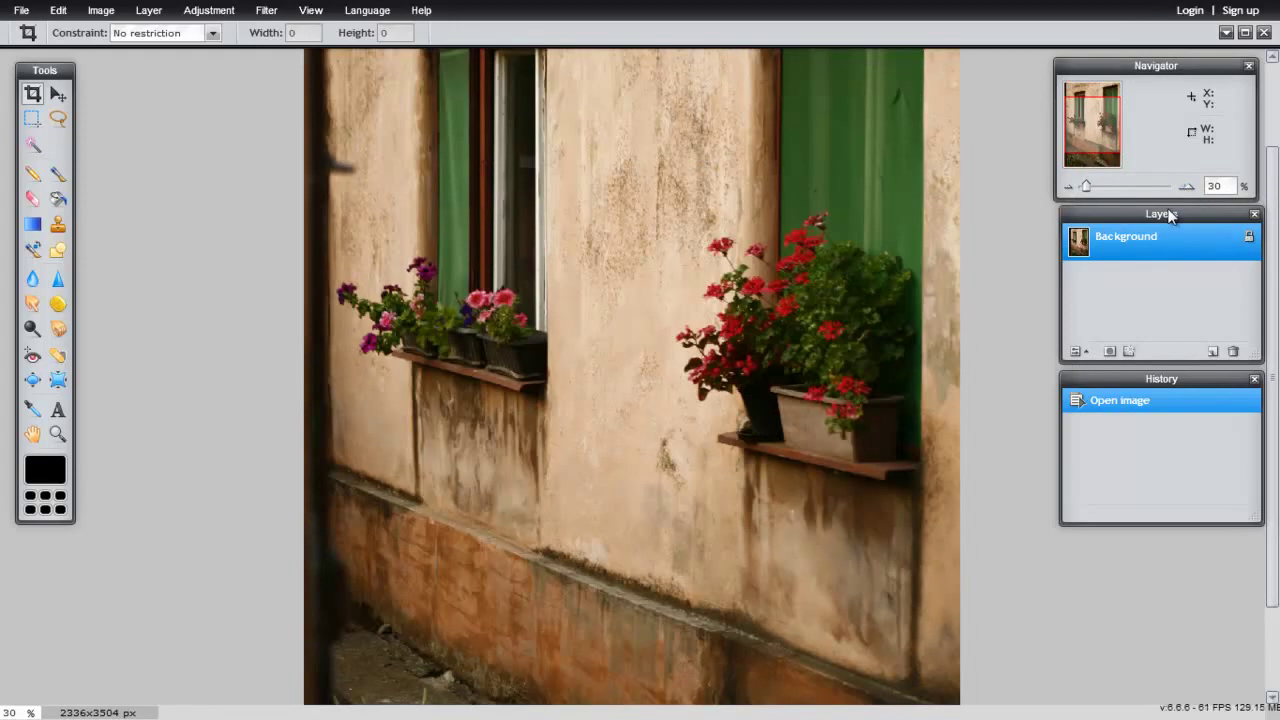
Rearrange and enlarge the History panel, then close the Layers panel
{"action": "left_click_drag", "start_coordinate": [1177, 212], "coordinate": [1165, 217]}
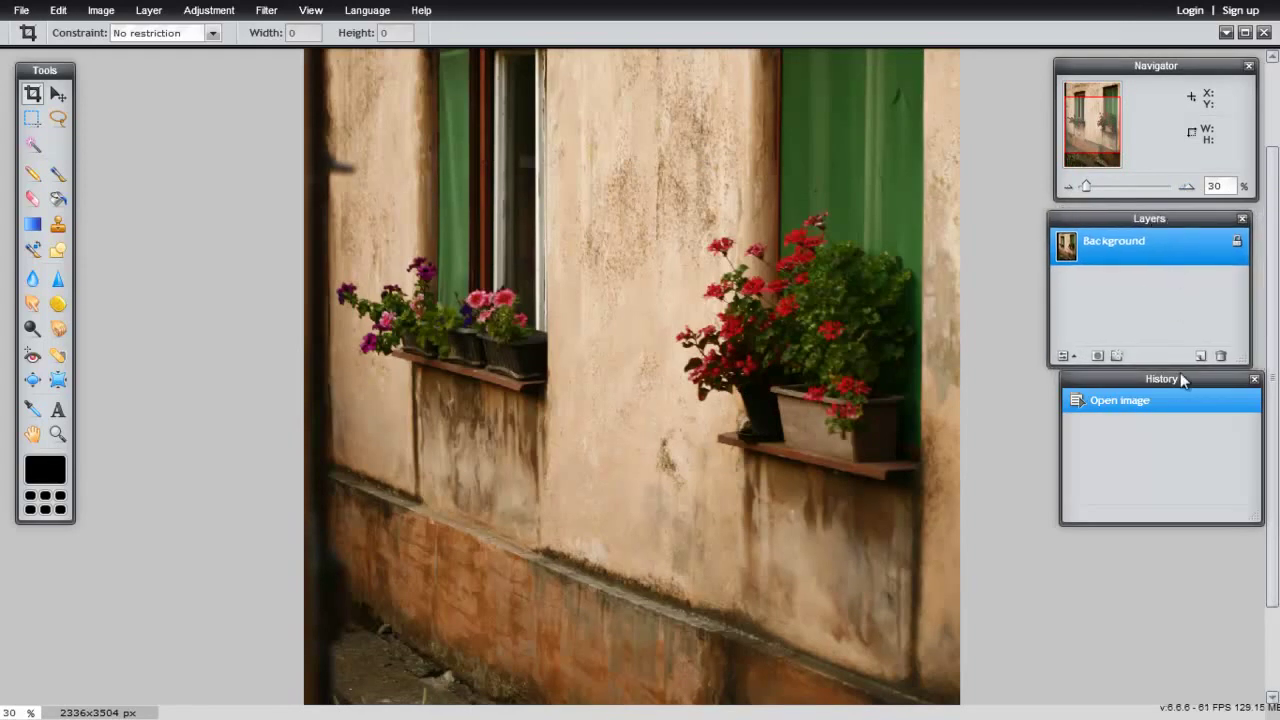
{"action": "left_click_drag", "start_coordinate": [1172, 377], "coordinate": [1162, 386]}
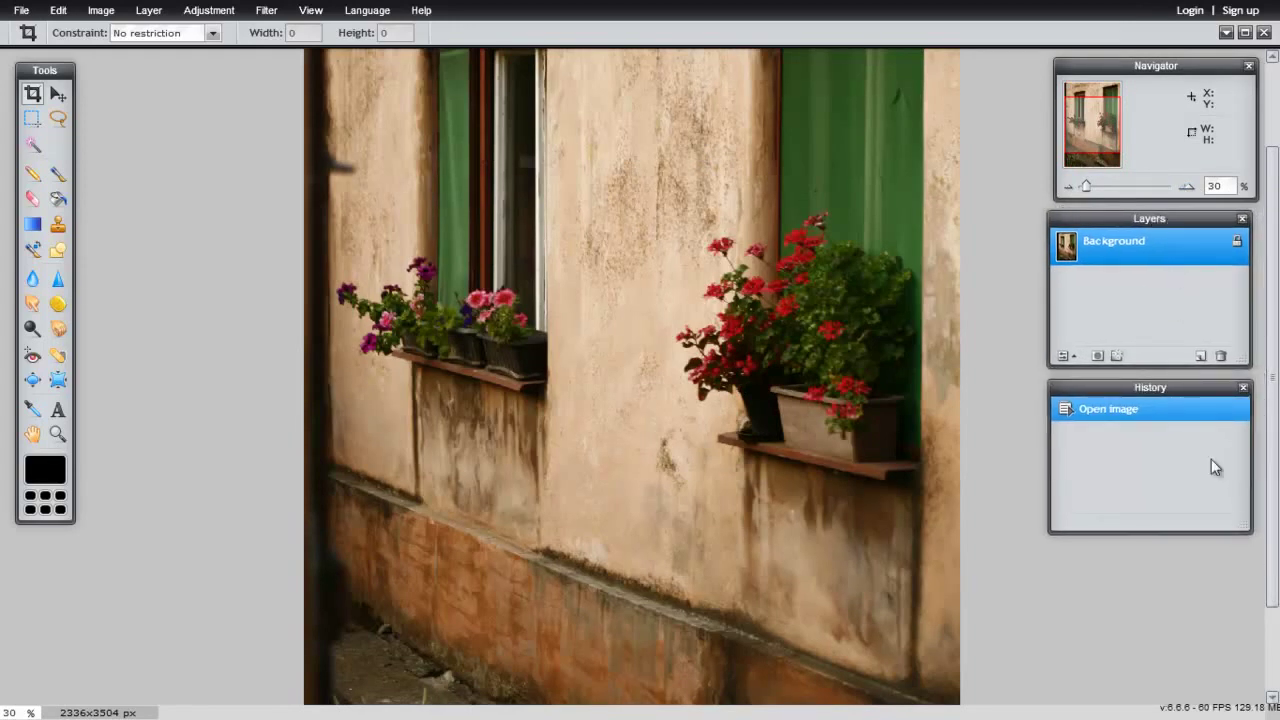
{"action": "mouse_move", "coordinate": [1186, 392]}
{"action": "left_mouse_down"}
{"action": "mouse_move", "coordinate": [472, 355]}
{"action": "mouse_move", "coordinate": [1230, 416]}
{"action": "mouse_move", "coordinate": [1172, 410]}
{"action": "mouse_move", "coordinate": [1178, 397]}
{"action": "left_mouse_up"}
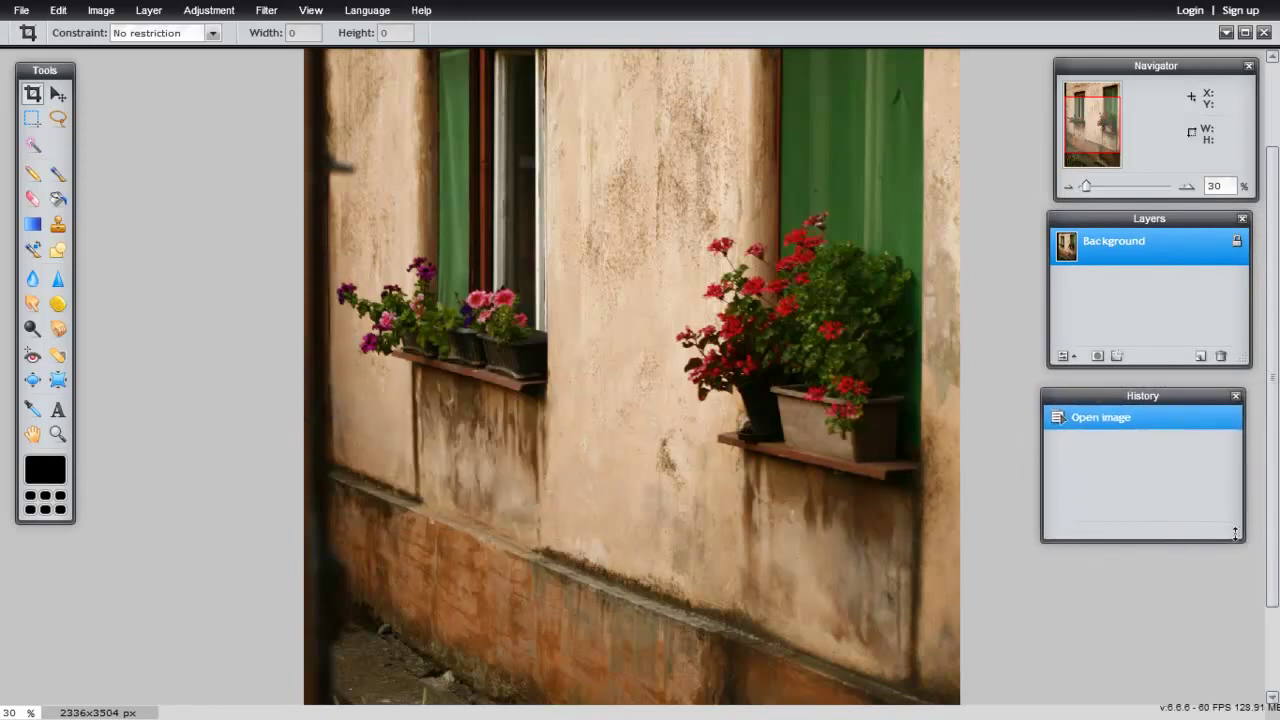
{"action": "left_click_drag", "start_coordinate": [1252, 546], "coordinate": [1242, 656]}
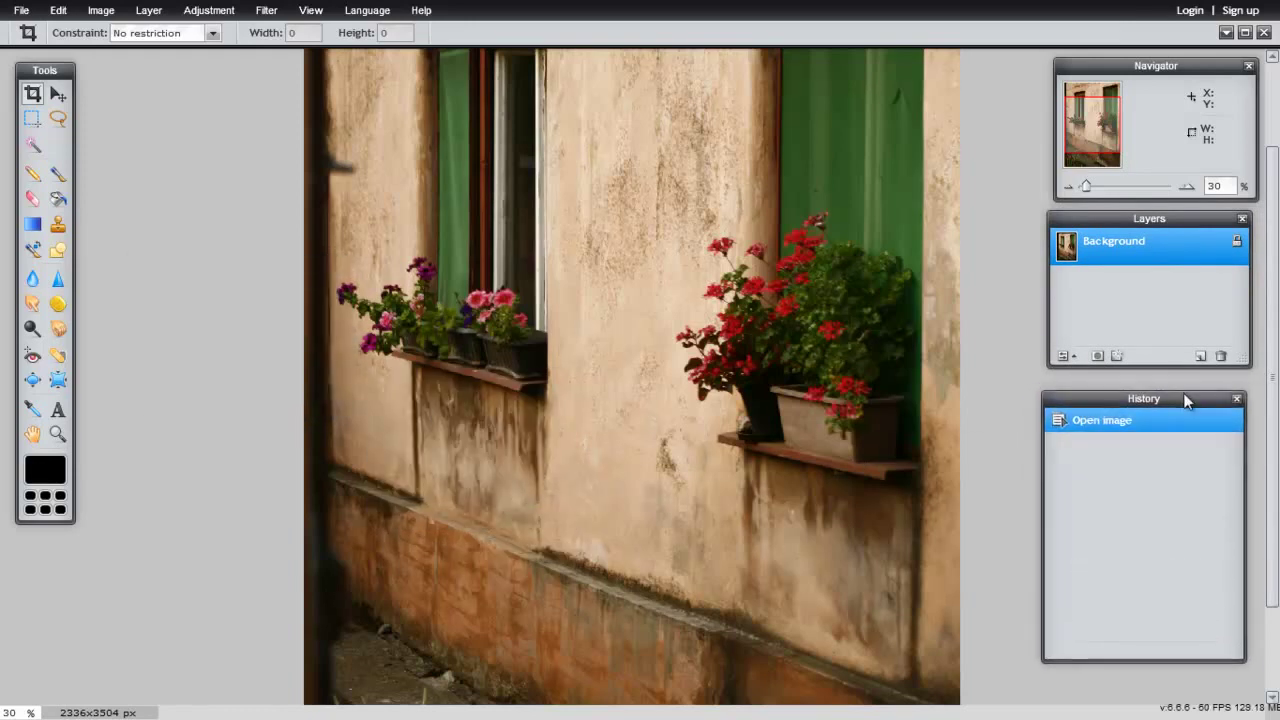
{"action": "left_click_drag", "start_coordinate": [1190, 396], "coordinate": [1203, 414]}
{"action": "left_click_drag", "start_coordinate": [1244, 359], "coordinate": [1245, 380]}
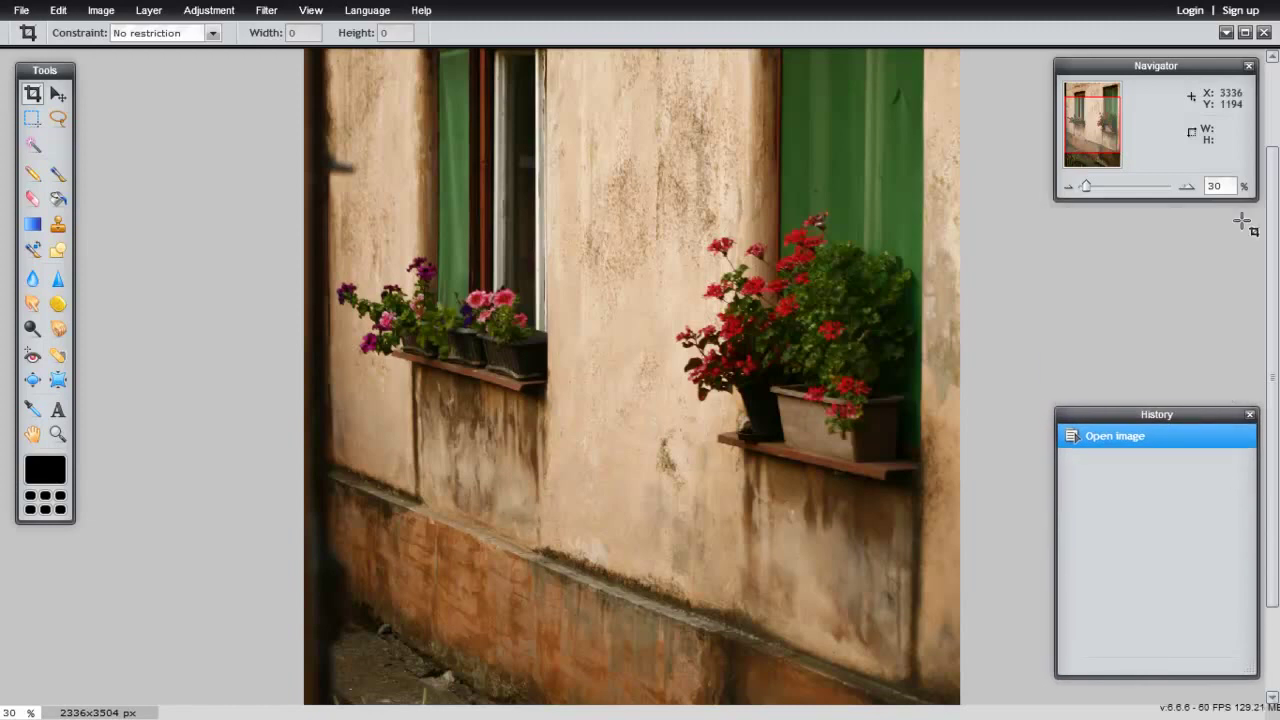
{"action": "left_click", "coordinate": [1242, 220]}
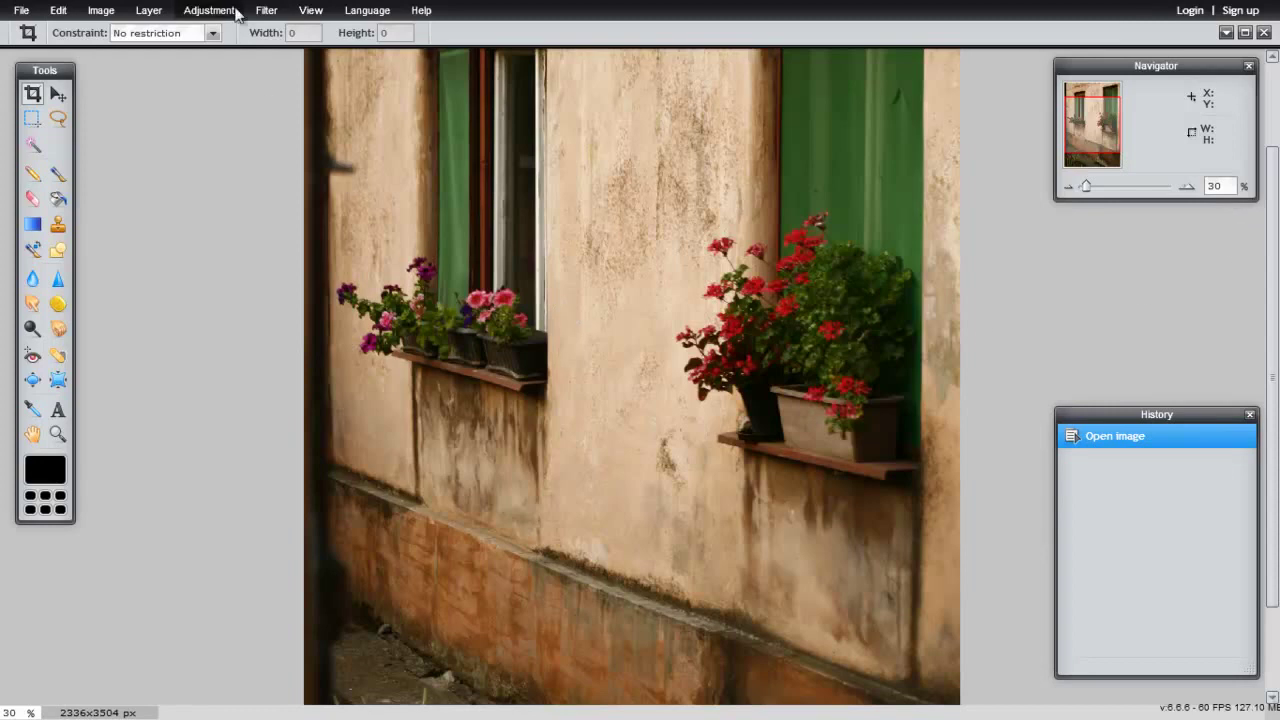
{"action": "left_click", "coordinate": [310, 12]}
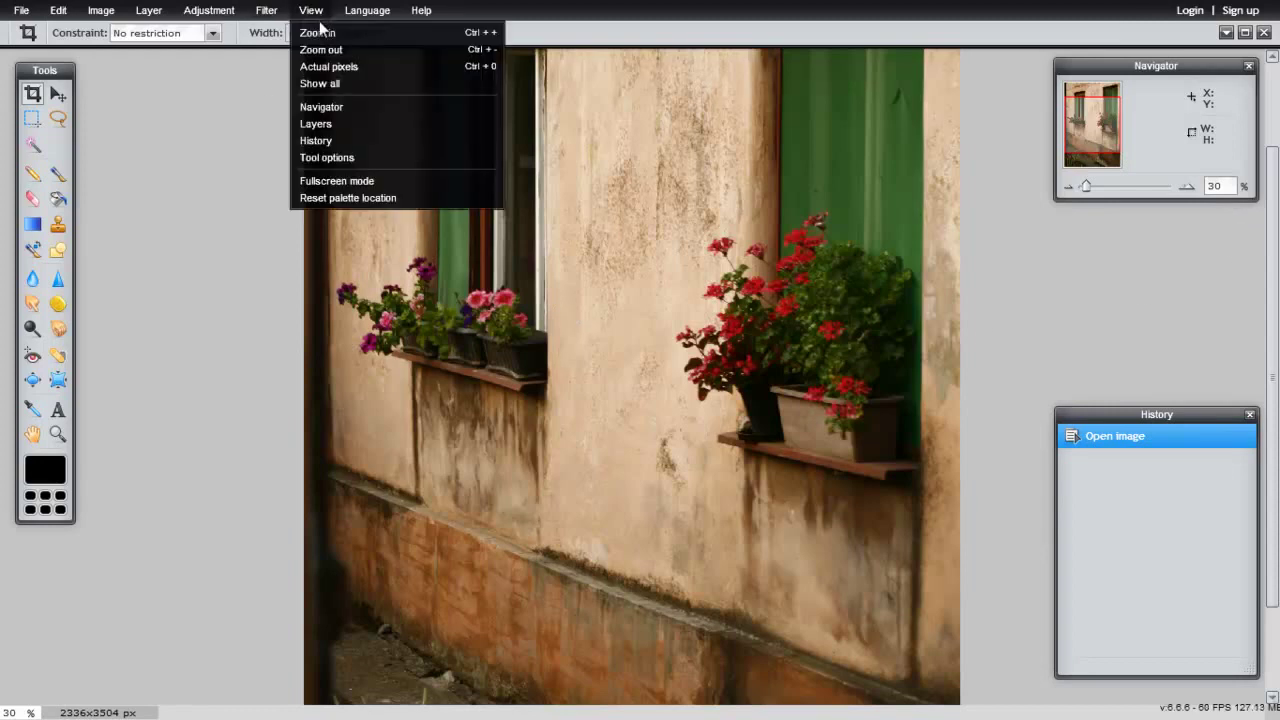
Reopen the Layers panel, pan the view, and fit the whole photo with Ctrl+0
{"action": "left_click", "coordinate": [351, 122]}
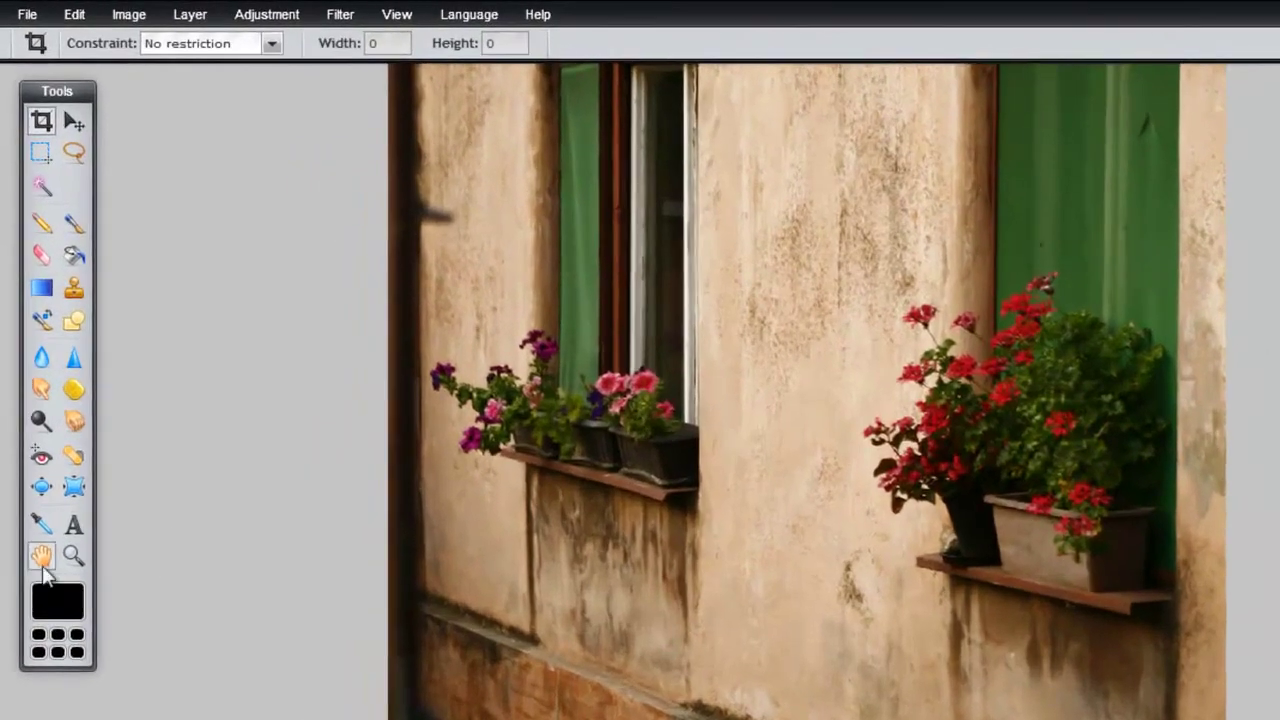
{"action": "left_click", "coordinate": [38, 516]}
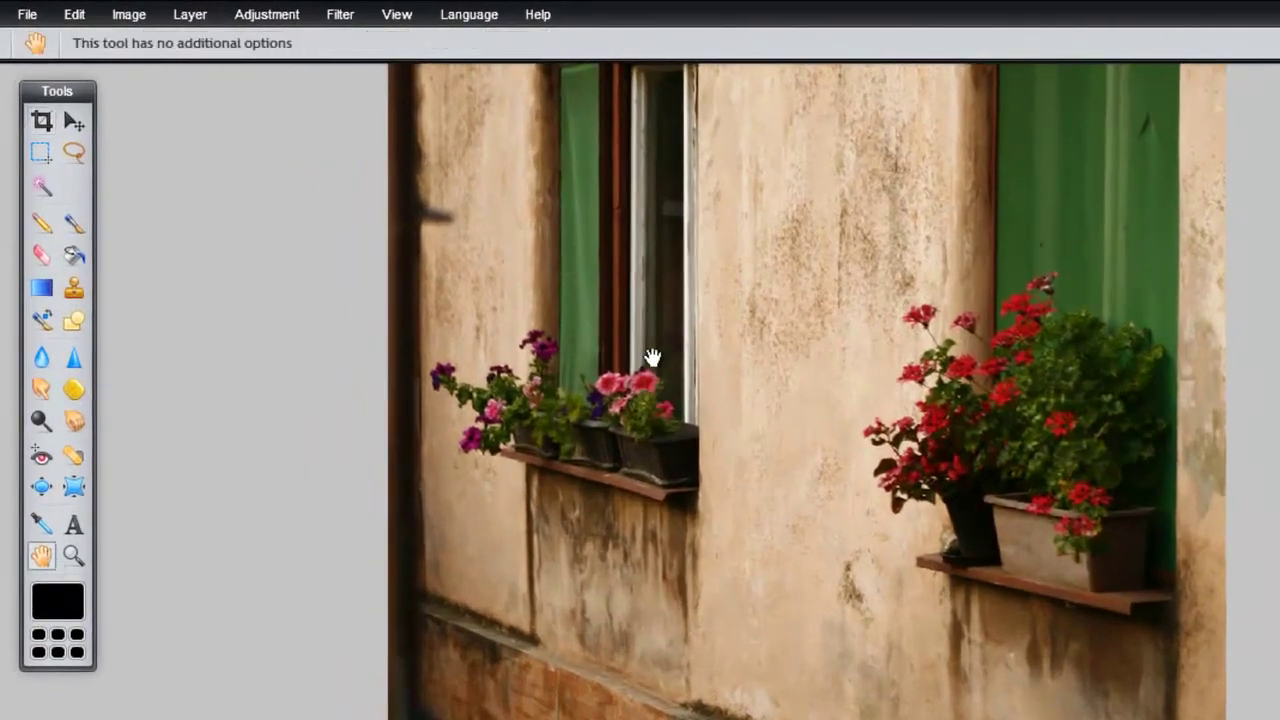
{"action": "left_click_drag", "start_coordinate": [664, 327], "coordinate": [717, 523]}
{"action": "left_click_drag", "start_coordinate": [814, 477], "coordinate": [805, 202]}
{"action": "key", "text": "ctrl+0"}
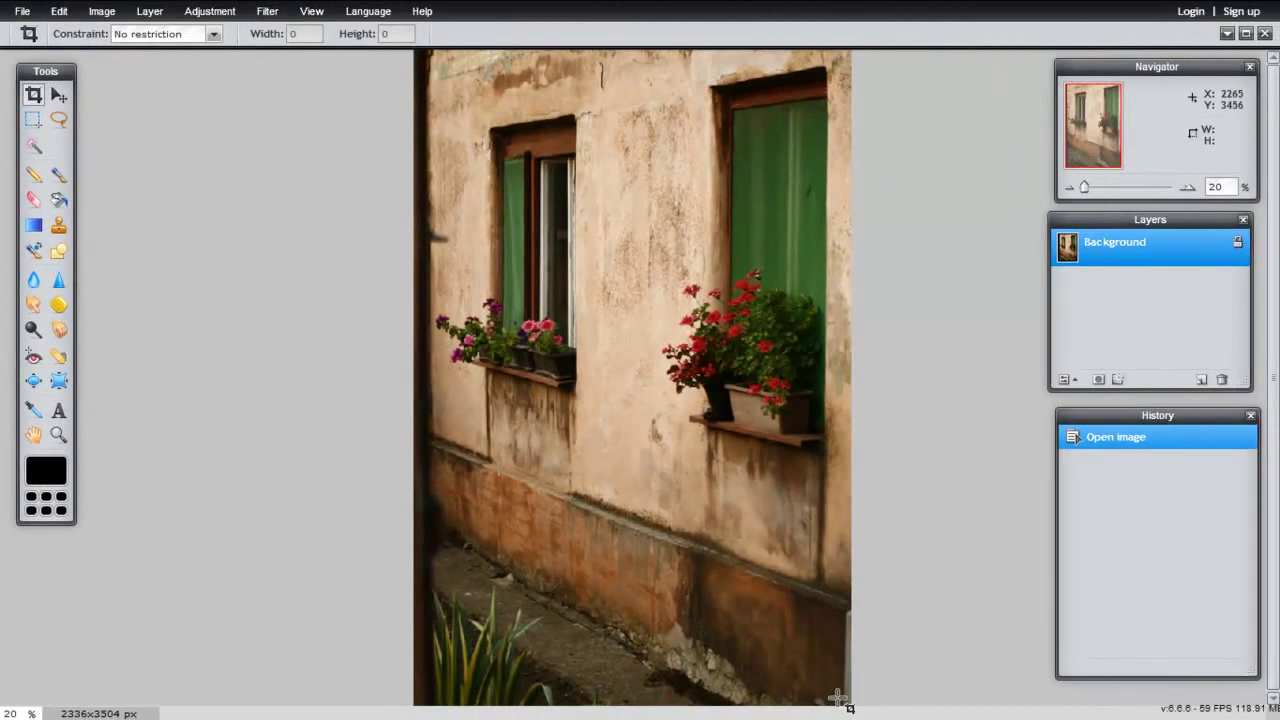
Crop the bottom-right of the photo so it measures 2185x3310 px
{"action": "left_click_drag", "start_coordinate": [844, 700], "coordinate": [427, 61]}
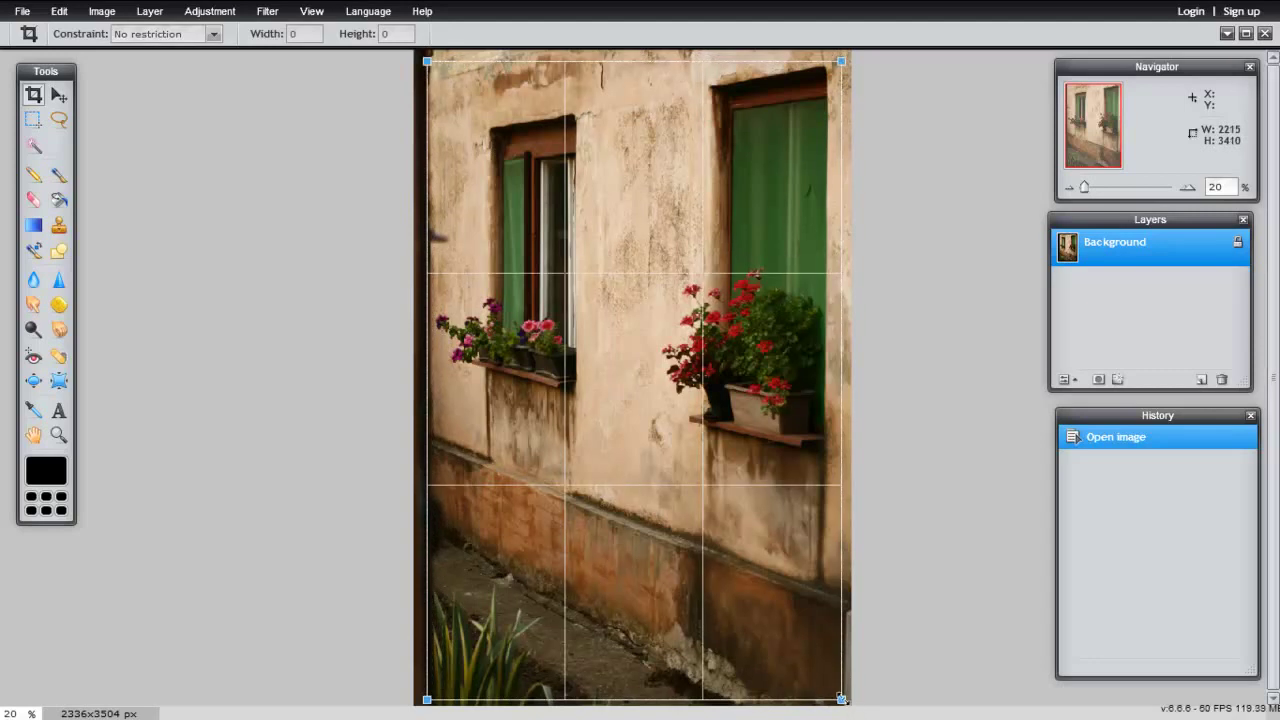
{"action": "mouse_move", "coordinate": [842, 699]}
{"action": "left_mouse_down"}
{"action": "mouse_move", "coordinate": [783, 641]}
{"action": "mouse_move", "coordinate": [689, 486]}
{"action": "mouse_move", "coordinate": [734, 660]}
{"action": "mouse_move", "coordinate": [831, 674]}
{"action": "mouse_move", "coordinate": [844, 688]}
{"action": "mouse_move", "coordinate": [814, 683]}
{"action": "mouse_move", "coordinate": [835, 680]}
{"action": "left_mouse_up"}
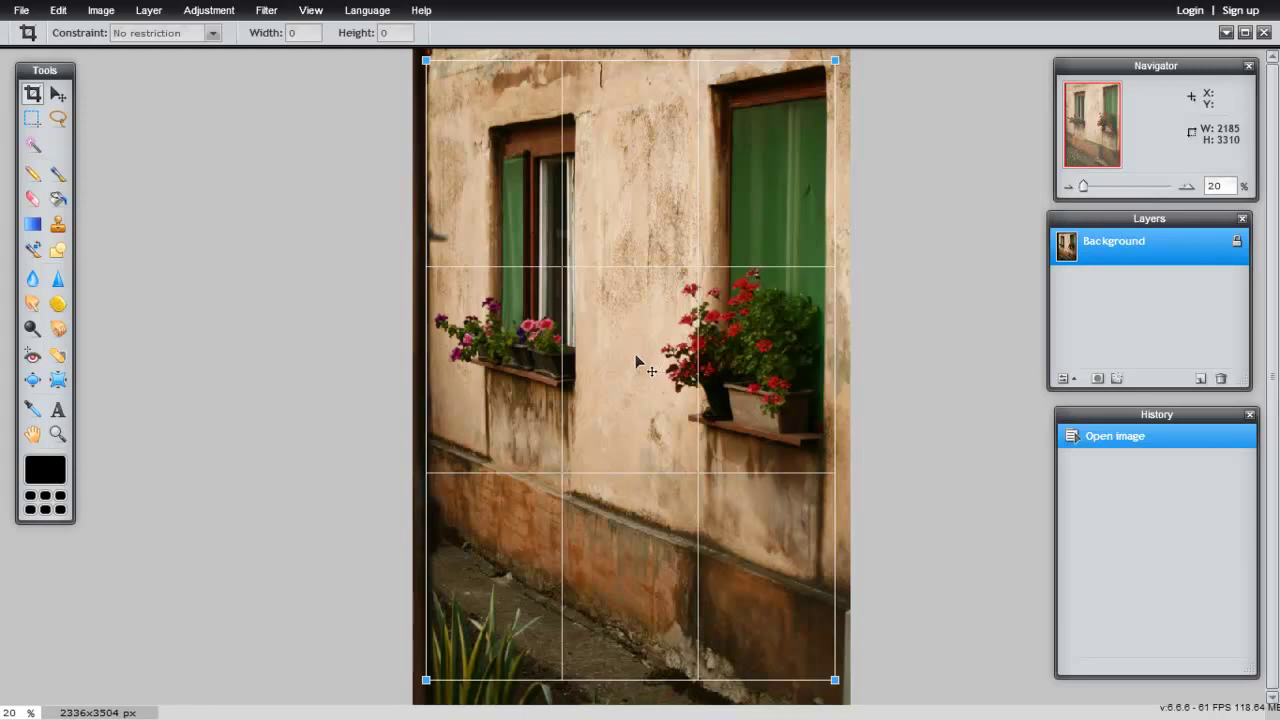
{"action": "key", "text": "Return"}
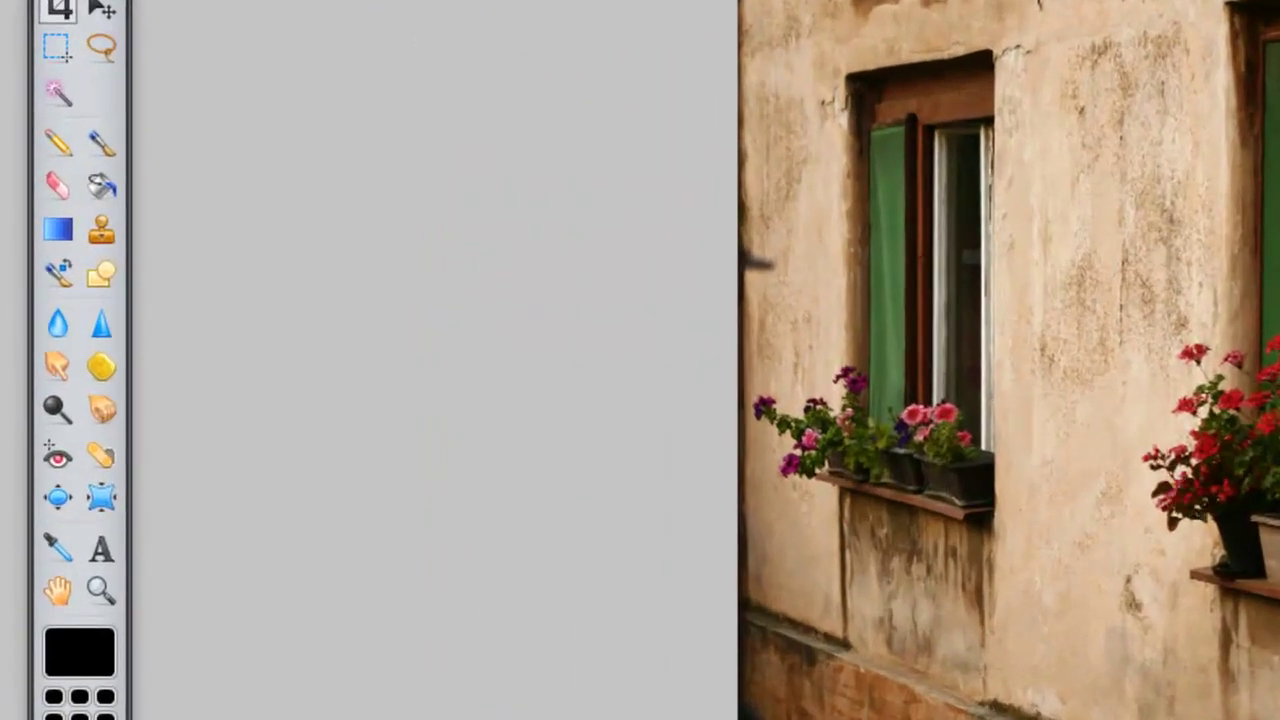
Select the Clone Stamp tool and enlarge its brush to 70
{"action": "left_click", "coordinate": [101, 229]}
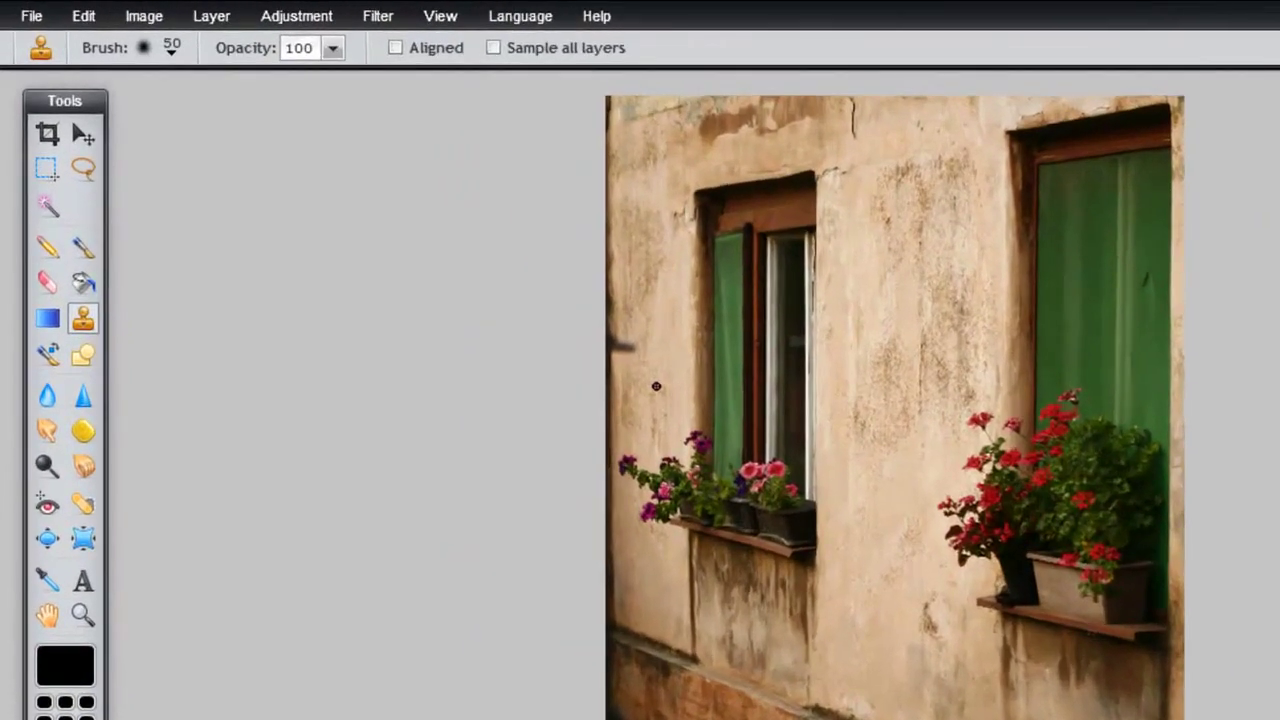
{"action": "right_click", "coordinate": [465, 273]}
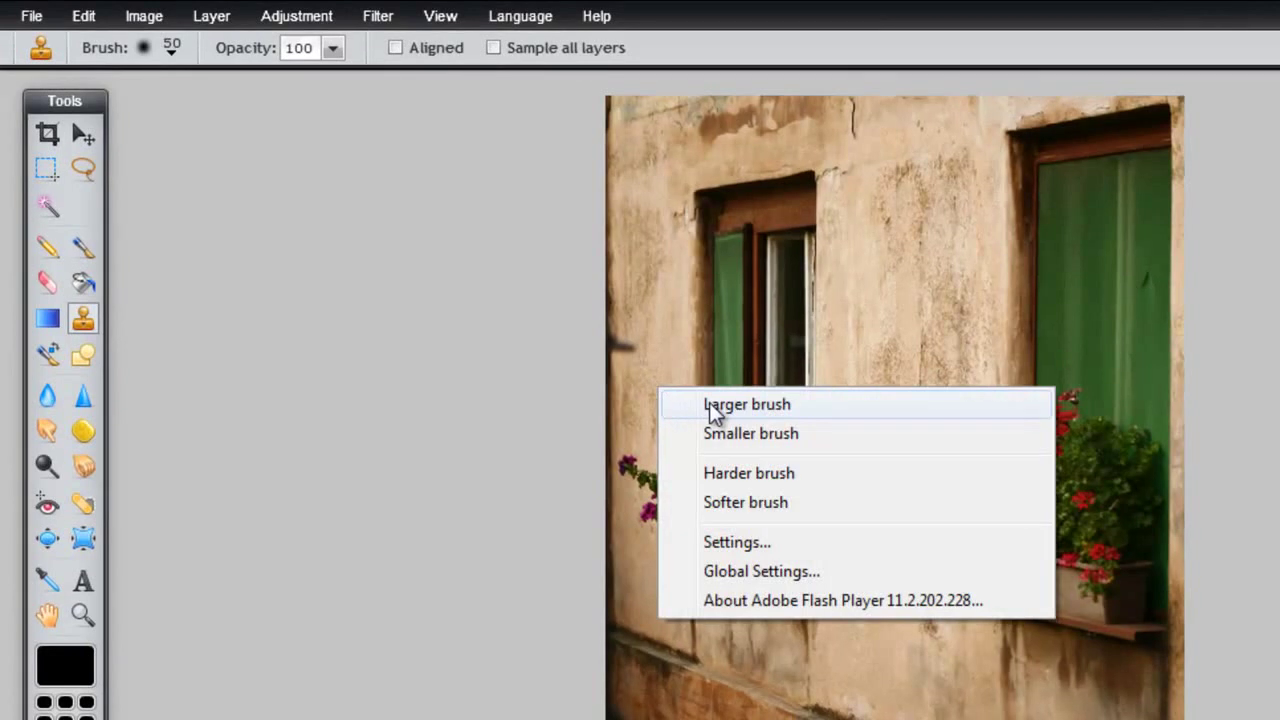
{"action": "left_click", "coordinate": [709, 402]}
{"action": "right_click", "coordinate": [662, 378]}
{"action": "left_click", "coordinate": [682, 390]}
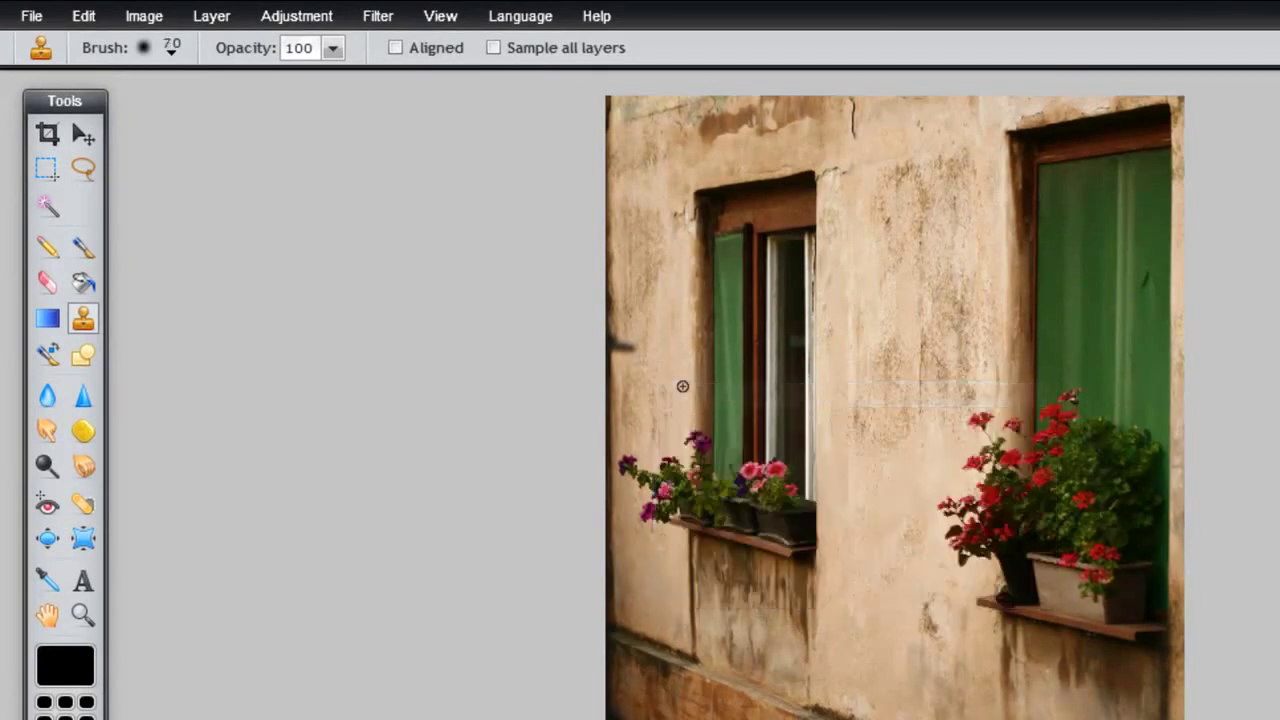
Choose the soft 200 brush preset and widen its diameter to 290
{"action": "left_click", "coordinate": [173, 50]}
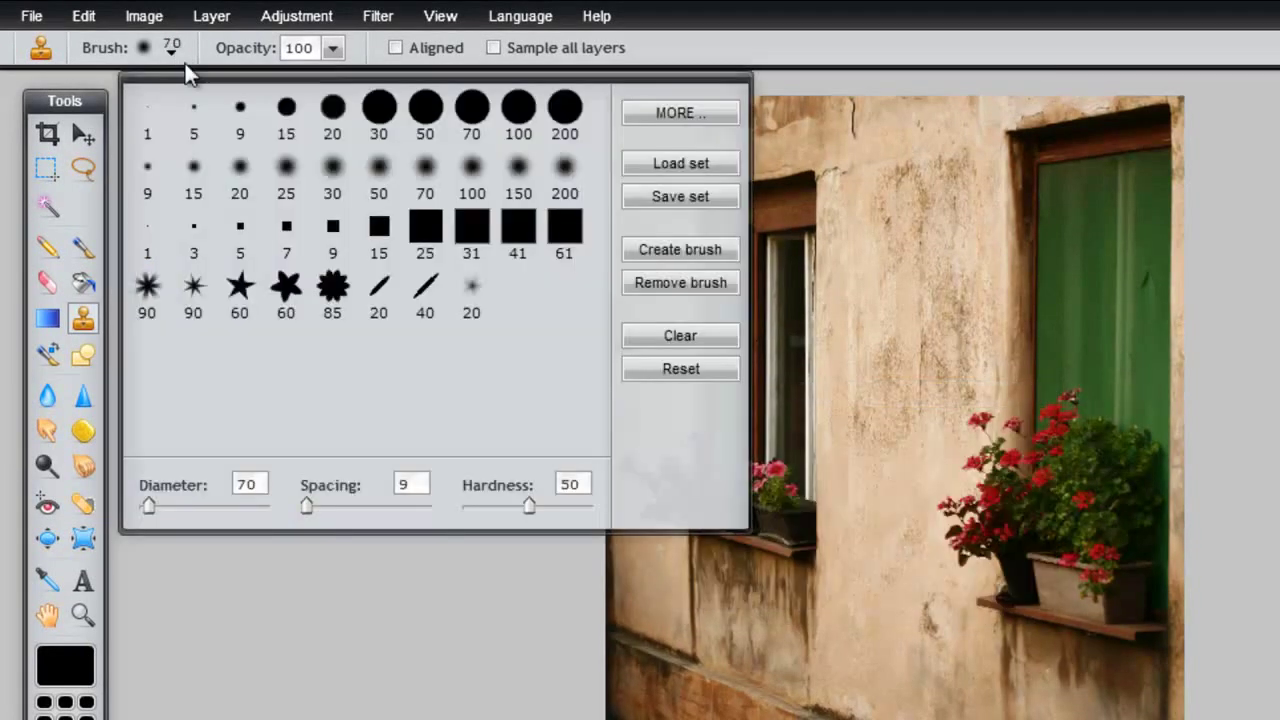
{"action": "left_click", "coordinate": [522, 180]}
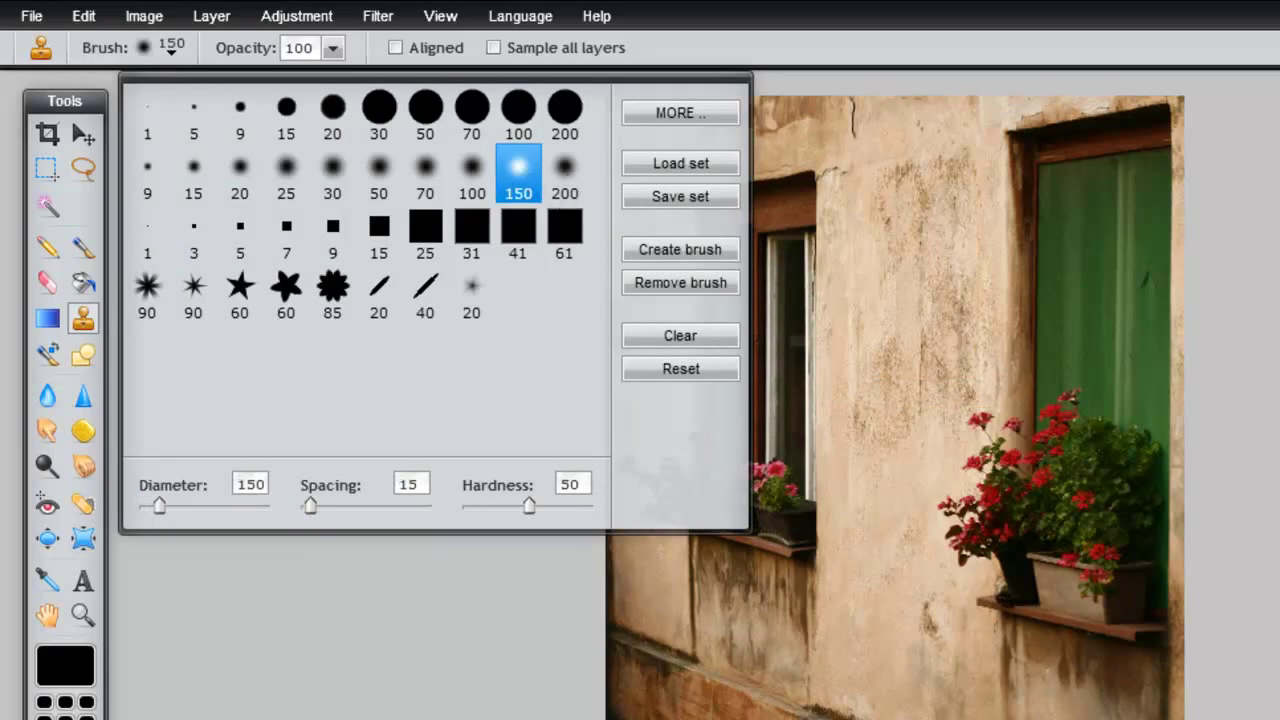
{"action": "left_click", "coordinate": [562, 185]}
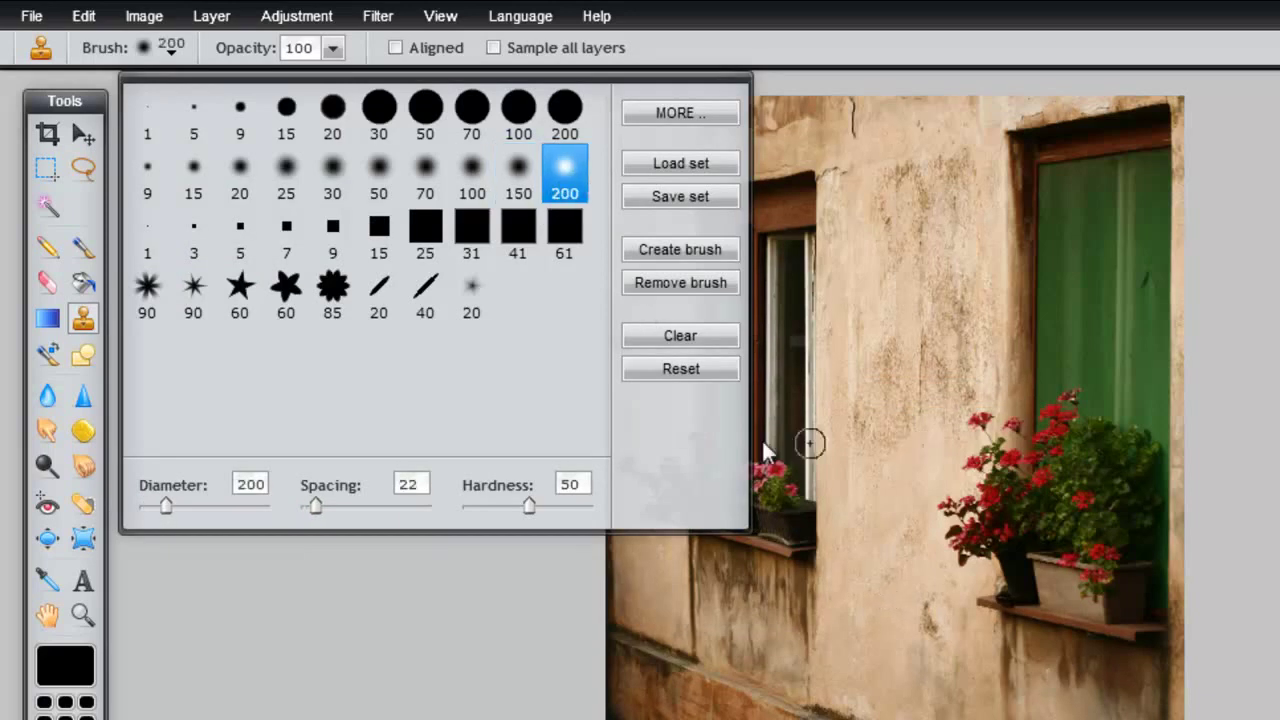
{"action": "left_click_drag", "start_coordinate": [163, 506], "coordinate": [178, 506]}
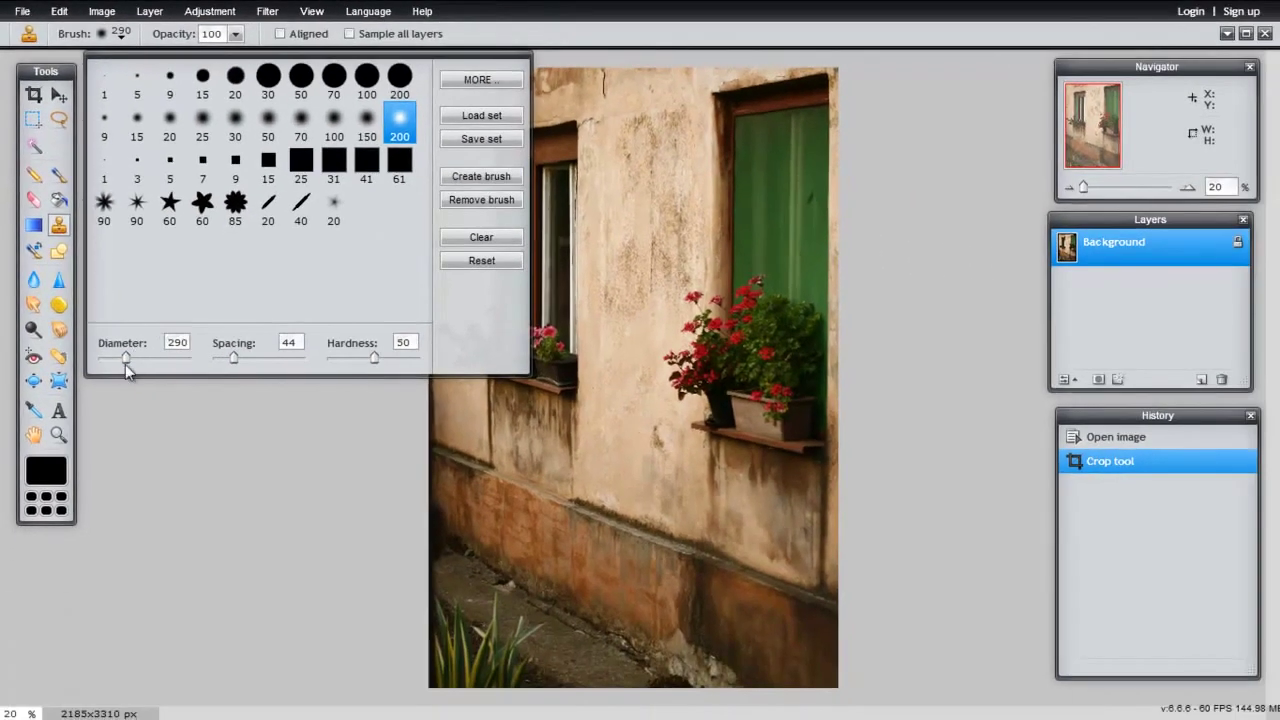
{"action": "left_click_drag", "start_coordinate": [127, 359], "coordinate": [126, 357]}
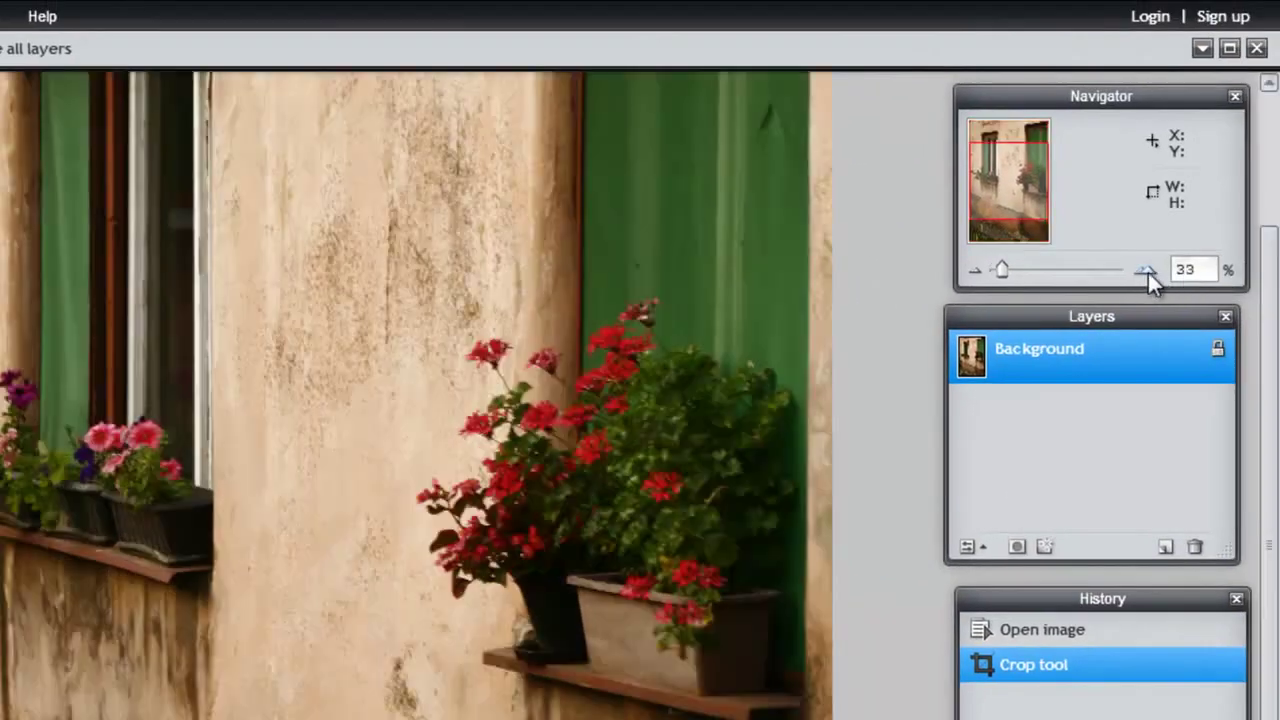
Zoom in and pan to the stained wall beside the first window
{"action": "left_click", "coordinate": [1148, 272]}
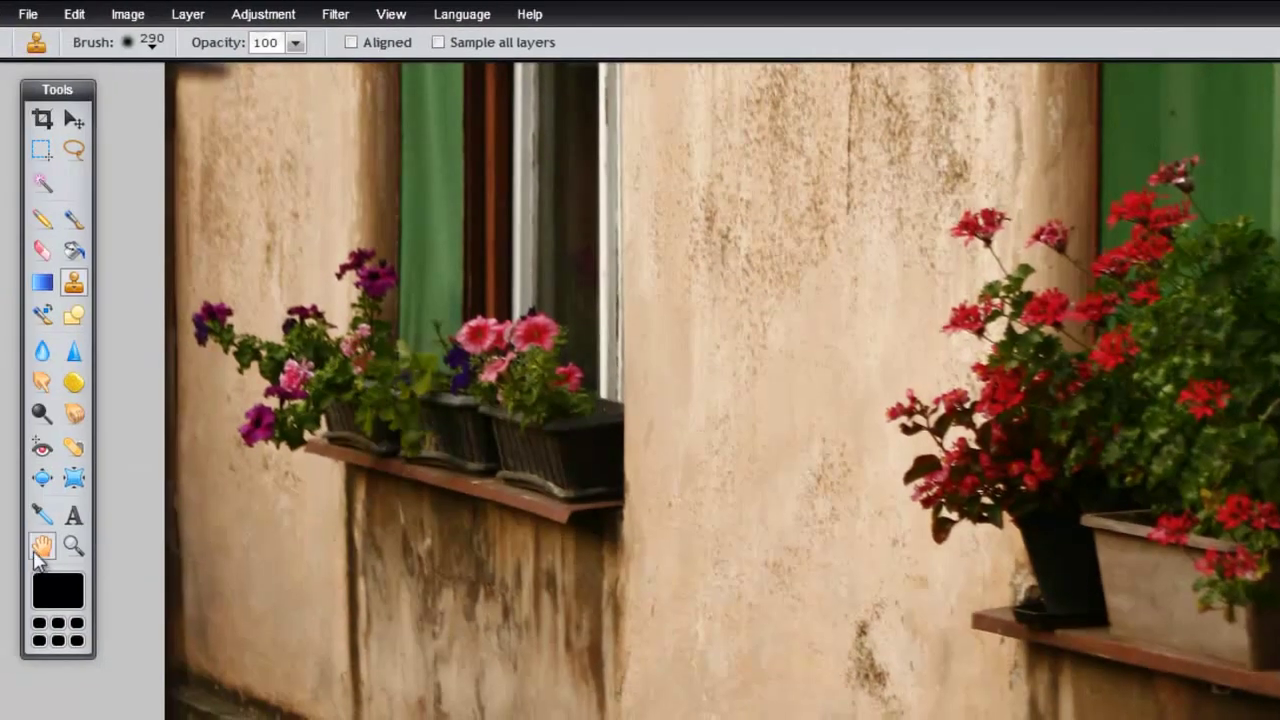
{"action": "left_click", "coordinate": [40, 547]}
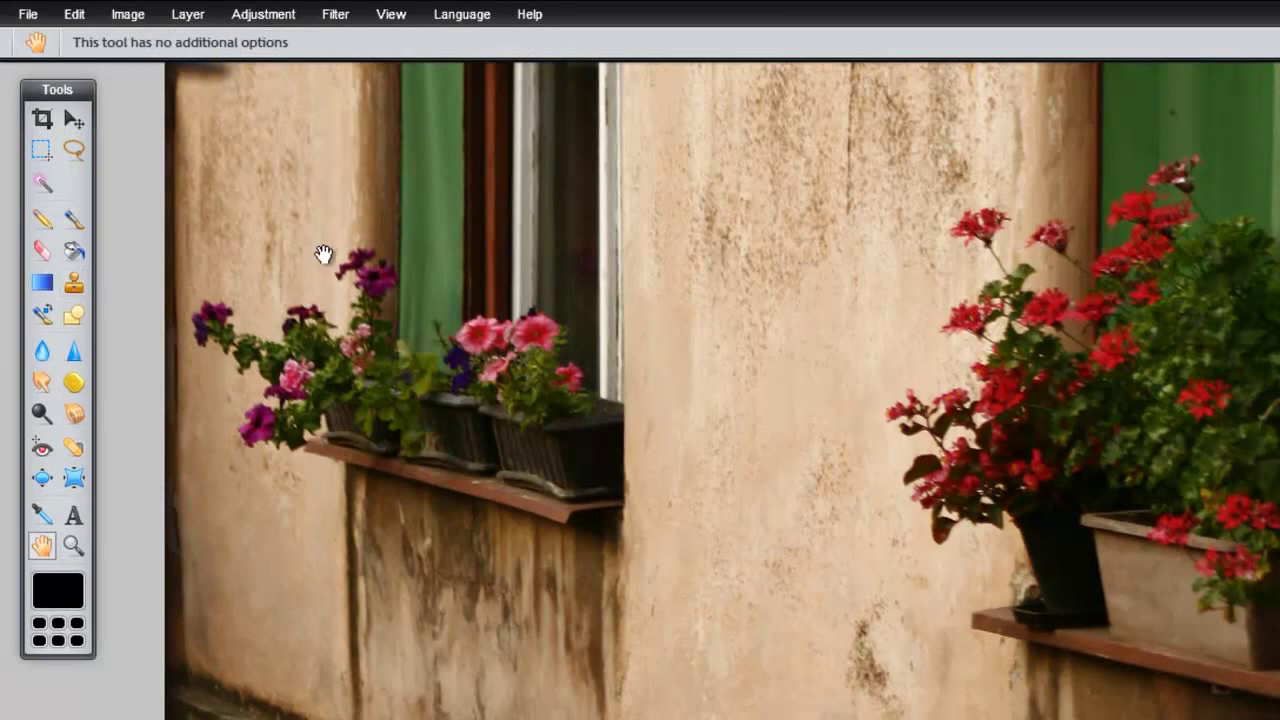
{"action": "left_click_drag", "start_coordinate": [320, 271], "coordinate": [337, 617]}
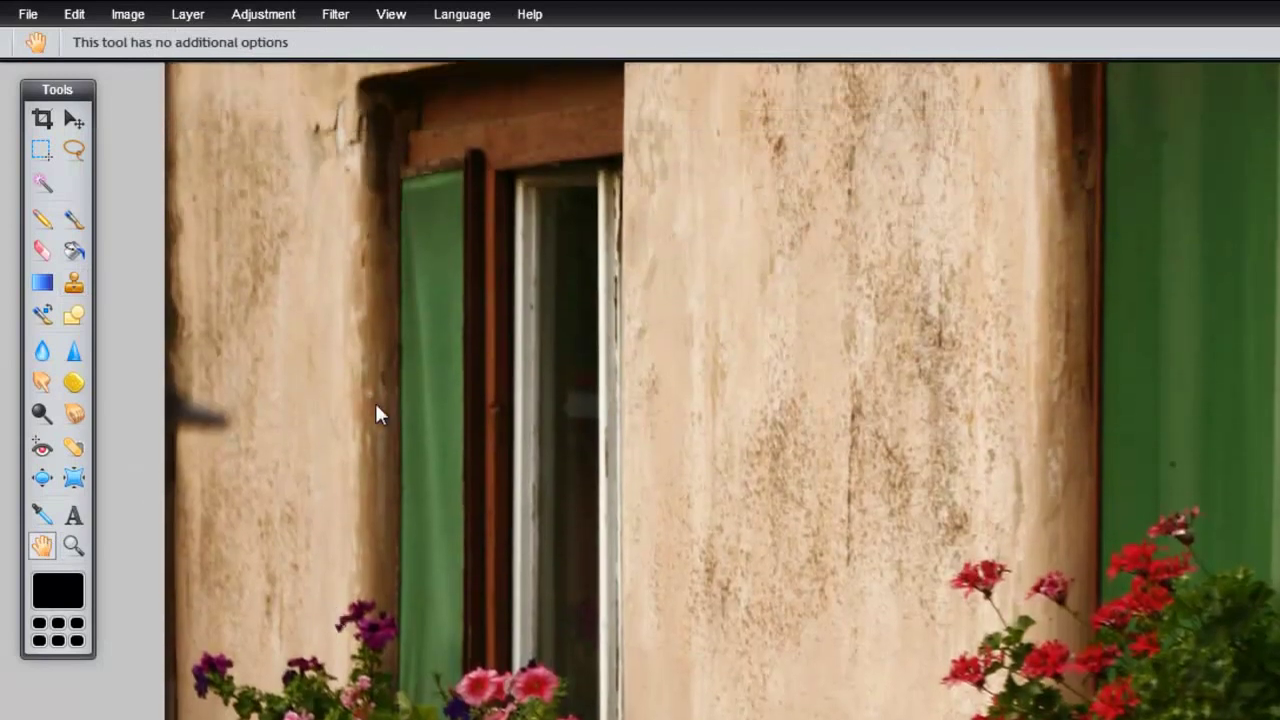
{"action": "left_click_drag", "start_coordinate": [394, 457], "coordinate": [376, 411]}
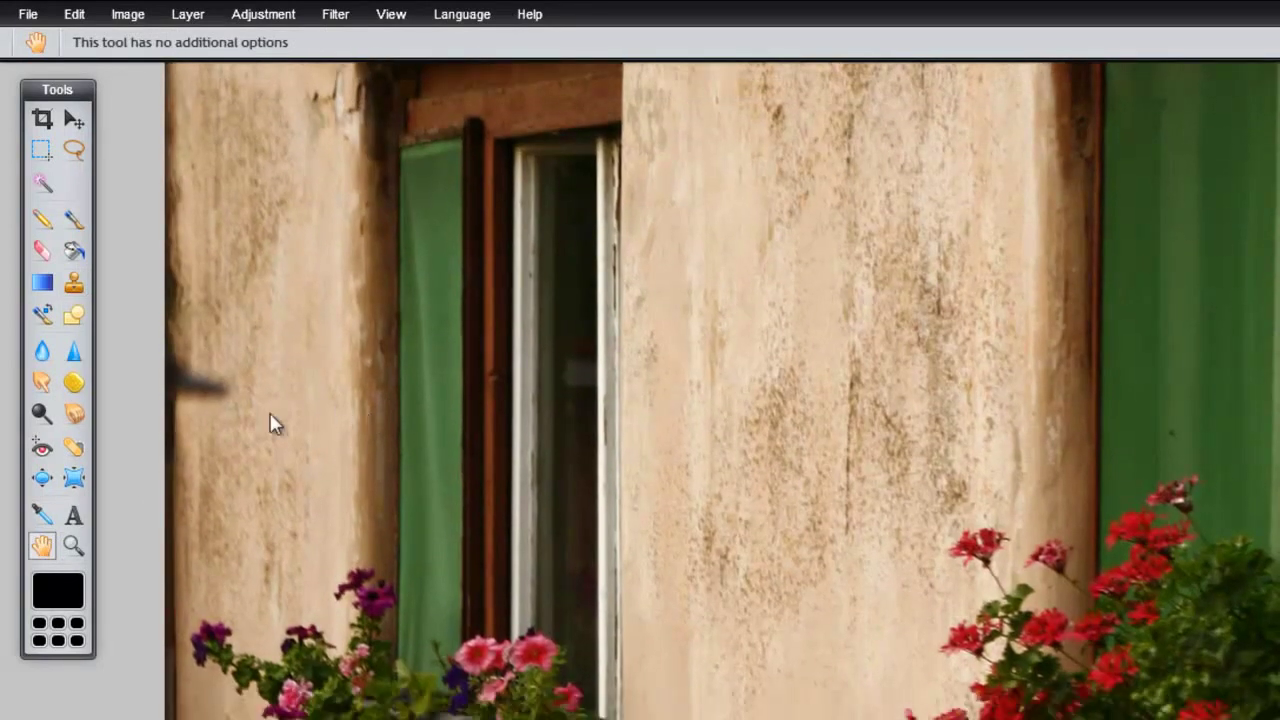
Return to Clone Stamp and shrink the brush three times to 260
{"action": "left_click", "coordinate": [74, 284]}
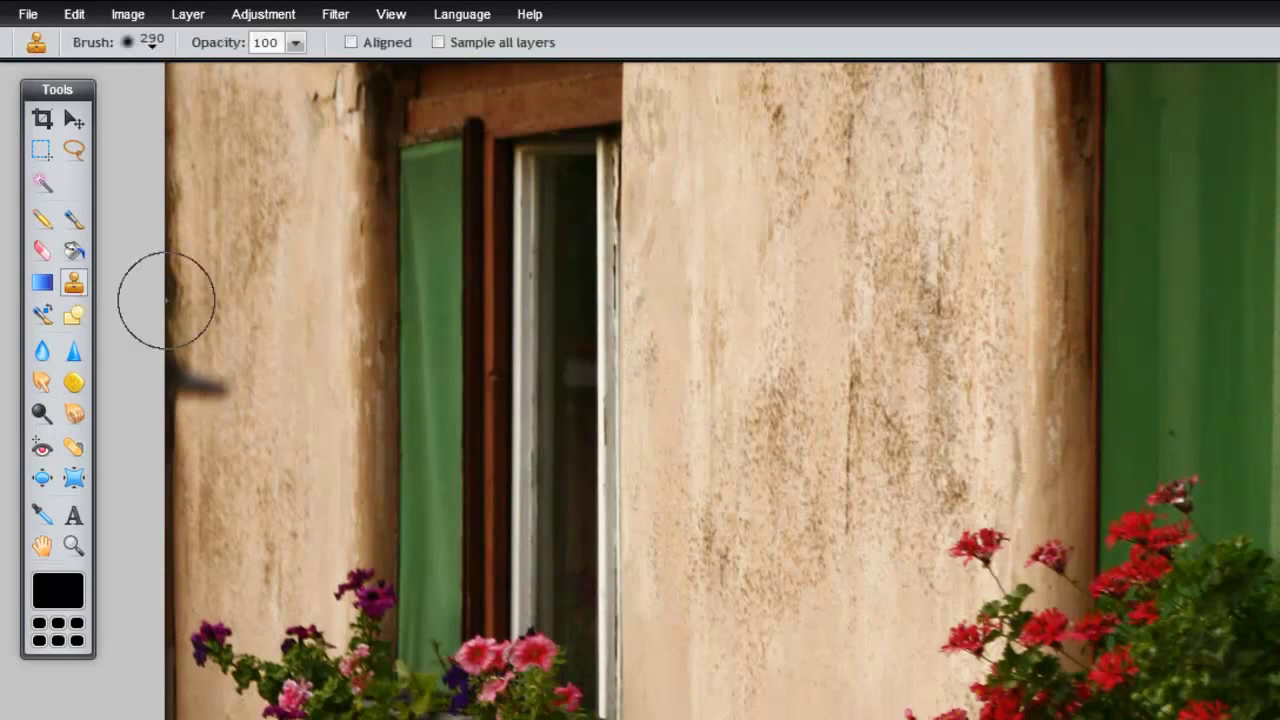
{"action": "right_click", "coordinate": [270, 341]}
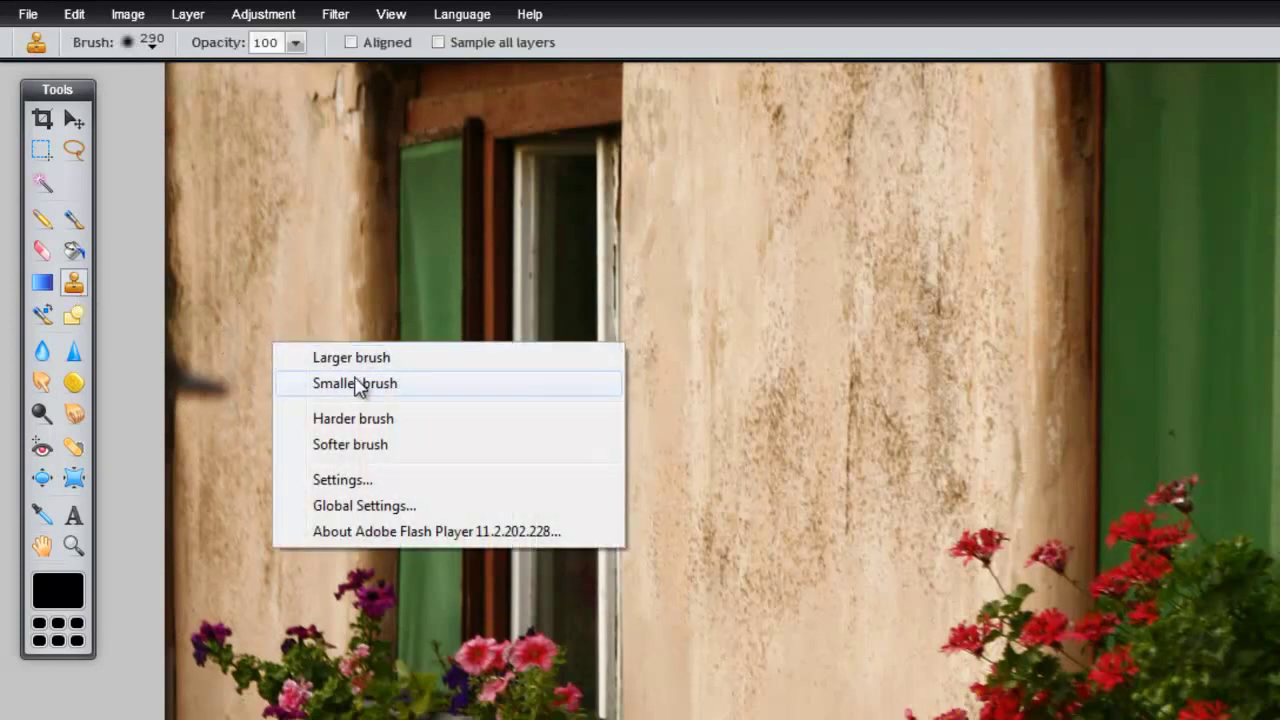
{"action": "left_click", "coordinate": [349, 386]}
{"action": "right_click", "coordinate": [284, 347]}
{"action": "left_click", "coordinate": [349, 386]}
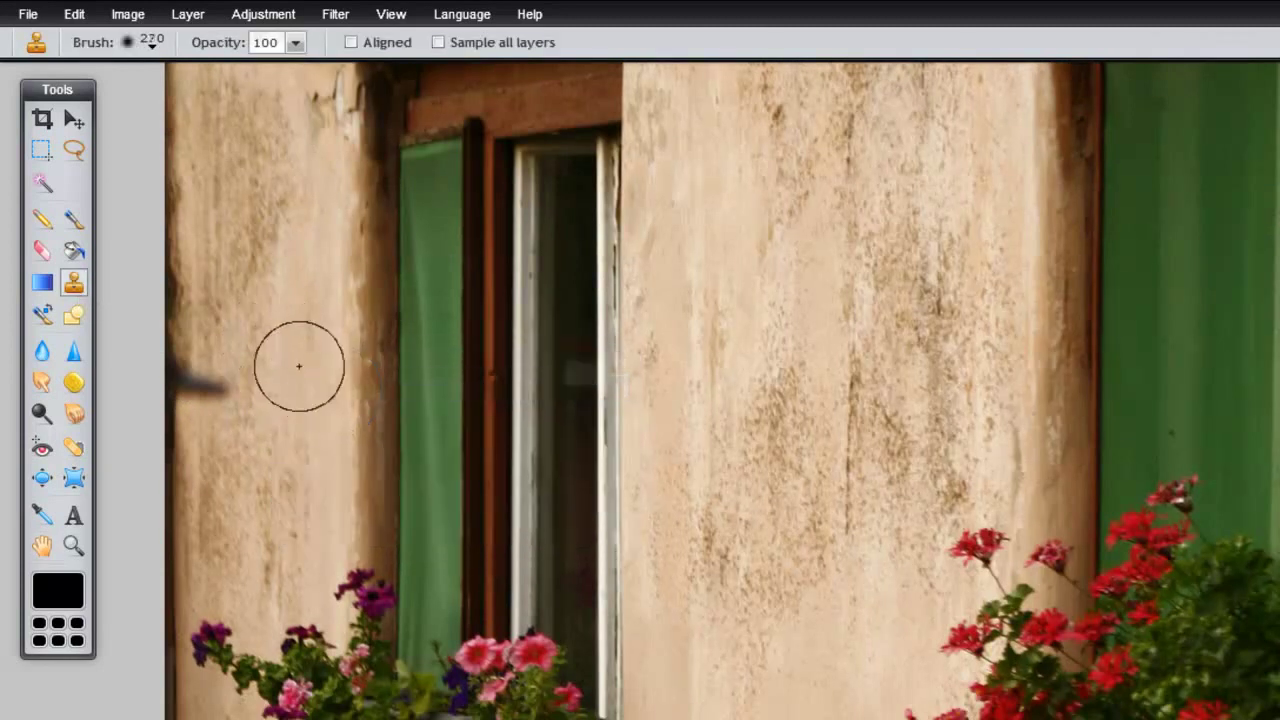
{"action": "right_click", "coordinate": [278, 333]}
{"action": "left_click", "coordinate": [335, 367]}
{"action": "left_click", "coordinate": [150, 42]}
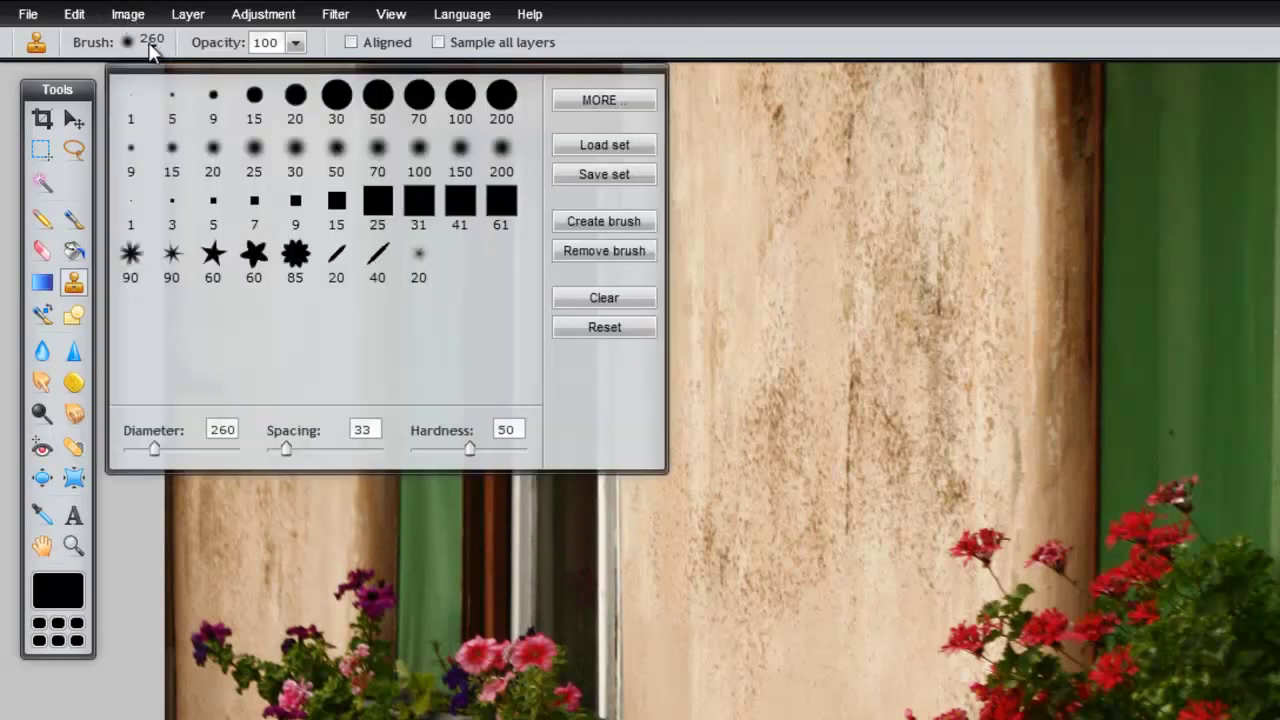
Pick the soft 70 brush and set the clone source on clean wall plaster
{"action": "left_click", "coordinate": [380, 158]}
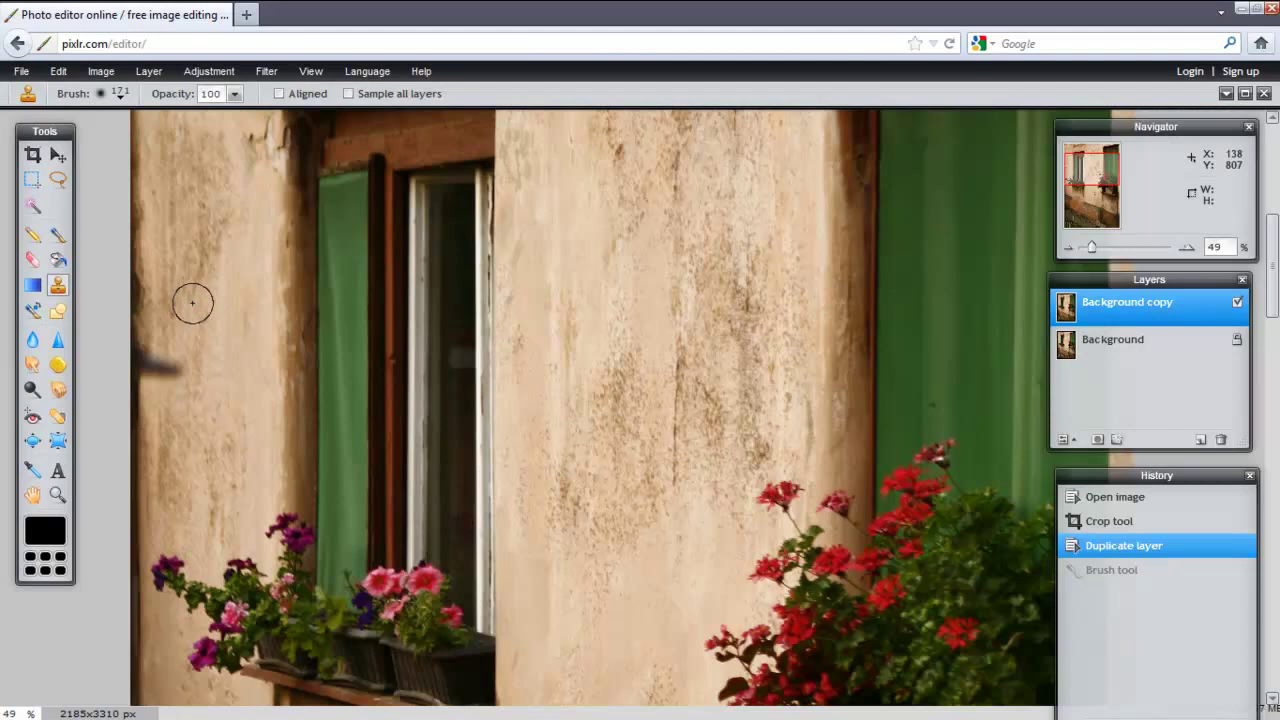
{"action": "left_click", "coordinate": [192, 303], "text": "ctrl"}
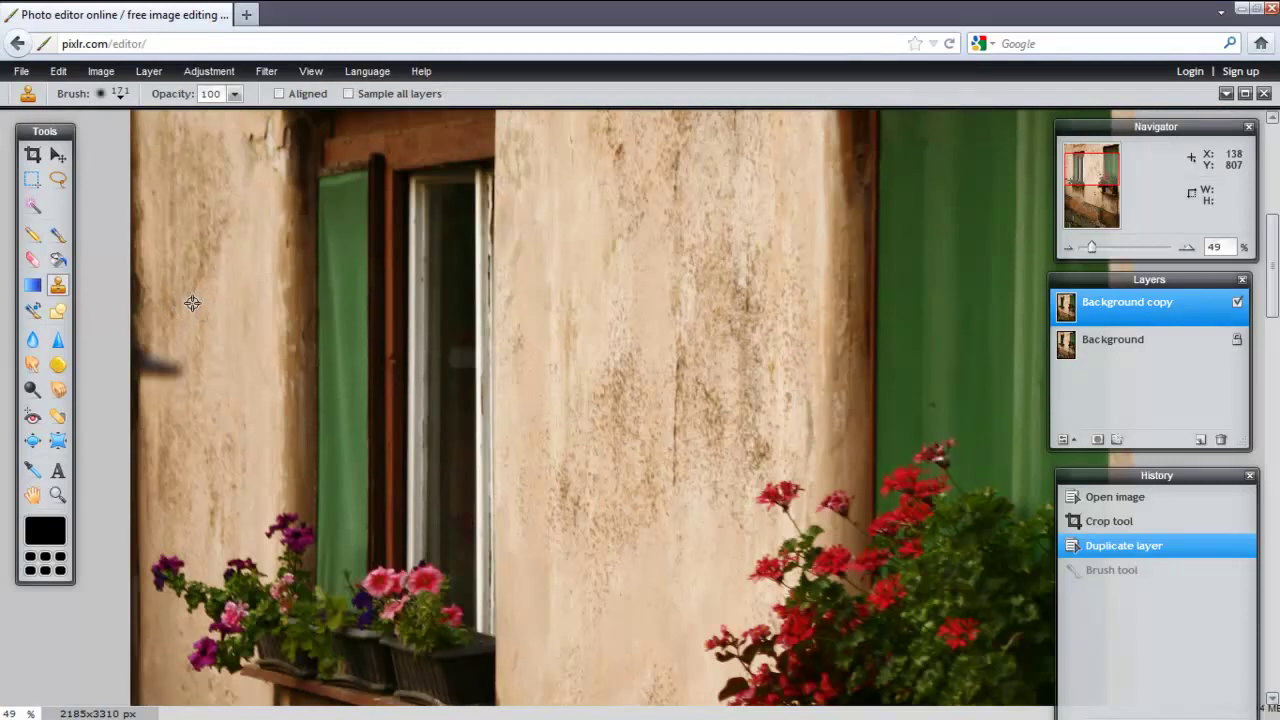
{"action": "left_click", "coordinate": [192, 236], "text": "ctrl"}
Stamp clean plaster over the dark streaks along the left wall edge
{"action": "mouse_move", "coordinate": [163, 354]}
{"action": "left_mouse_down"}
{"action": "mouse_move", "coordinate": [129, 340]}
{"action": "mouse_move", "coordinate": [151, 392]}
{"action": "mouse_move", "coordinate": [186, 395]}
{"action": "mouse_move", "coordinate": [161, 381]}
{"action": "mouse_move", "coordinate": [111, 265]}
{"action": "mouse_move", "coordinate": [130, 241]}
{"action": "mouse_move", "coordinate": [143, 258]}
{"action": "mouse_move", "coordinate": [140, 160]}
{"action": "left_mouse_up"}
{"action": "mouse_move", "coordinate": [203, 203]}
{"action": "left_mouse_down"}
{"action": "mouse_move", "coordinate": [193, 287]}
{"action": "mouse_move", "coordinate": [129, 251]}
{"action": "mouse_move", "coordinate": [129, 134]}
{"action": "left_mouse_up"}
{"action": "left_click_drag", "start_coordinate": [226, 182], "coordinate": [224, 265]}
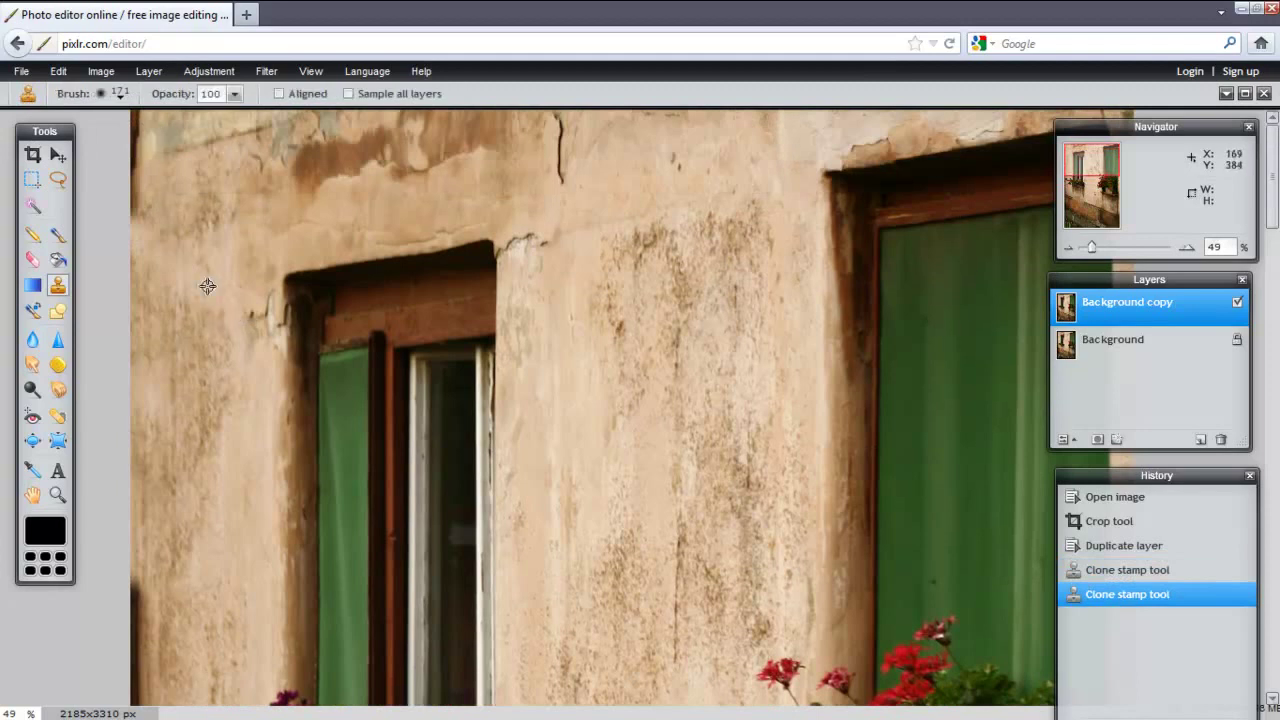
{"action": "left_click_drag", "start_coordinate": [143, 230], "coordinate": [122, 145]}
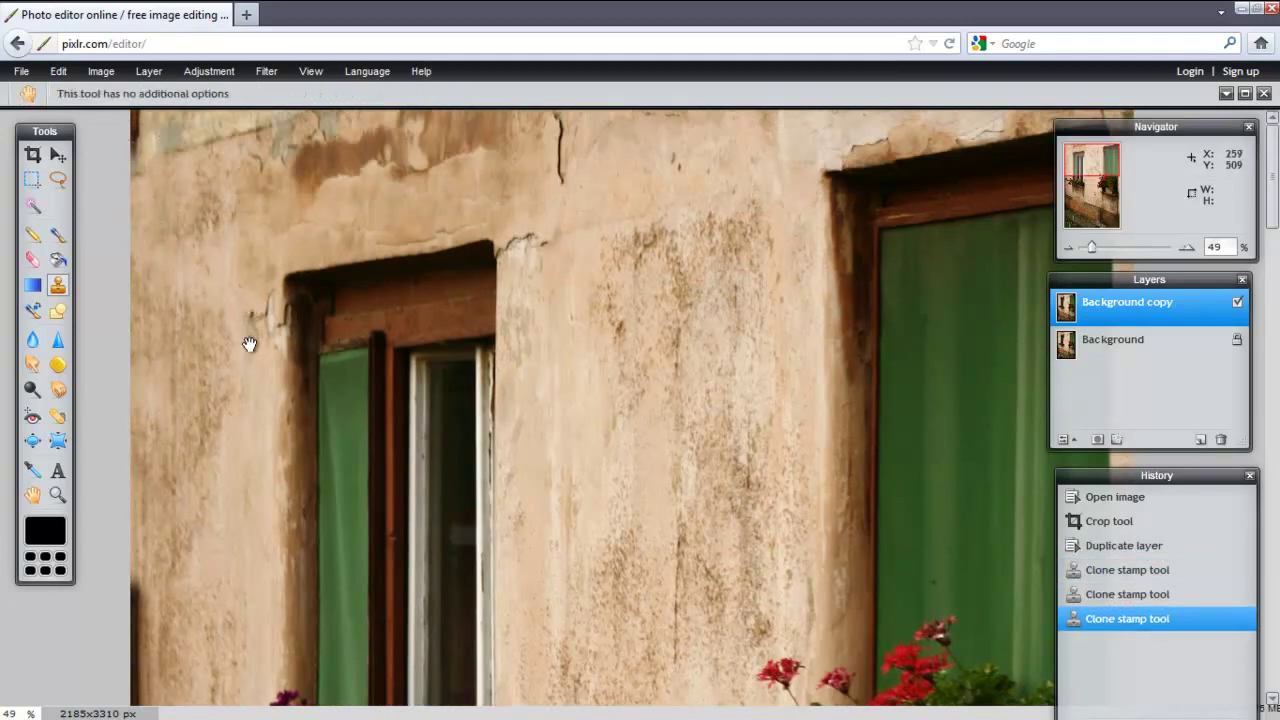
{"action": "left_click_drag", "start_coordinate": [217, 449], "coordinate": [215, 172]}
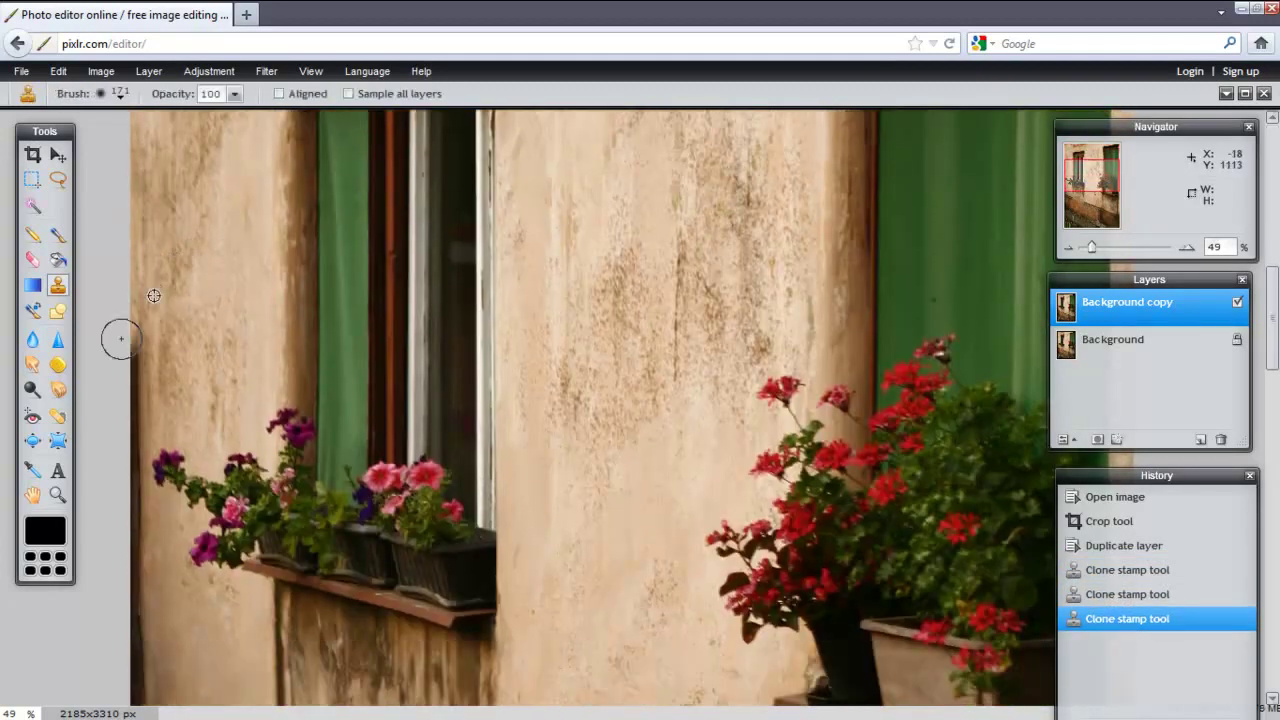
{"action": "left_click", "coordinate": [110, 395]}
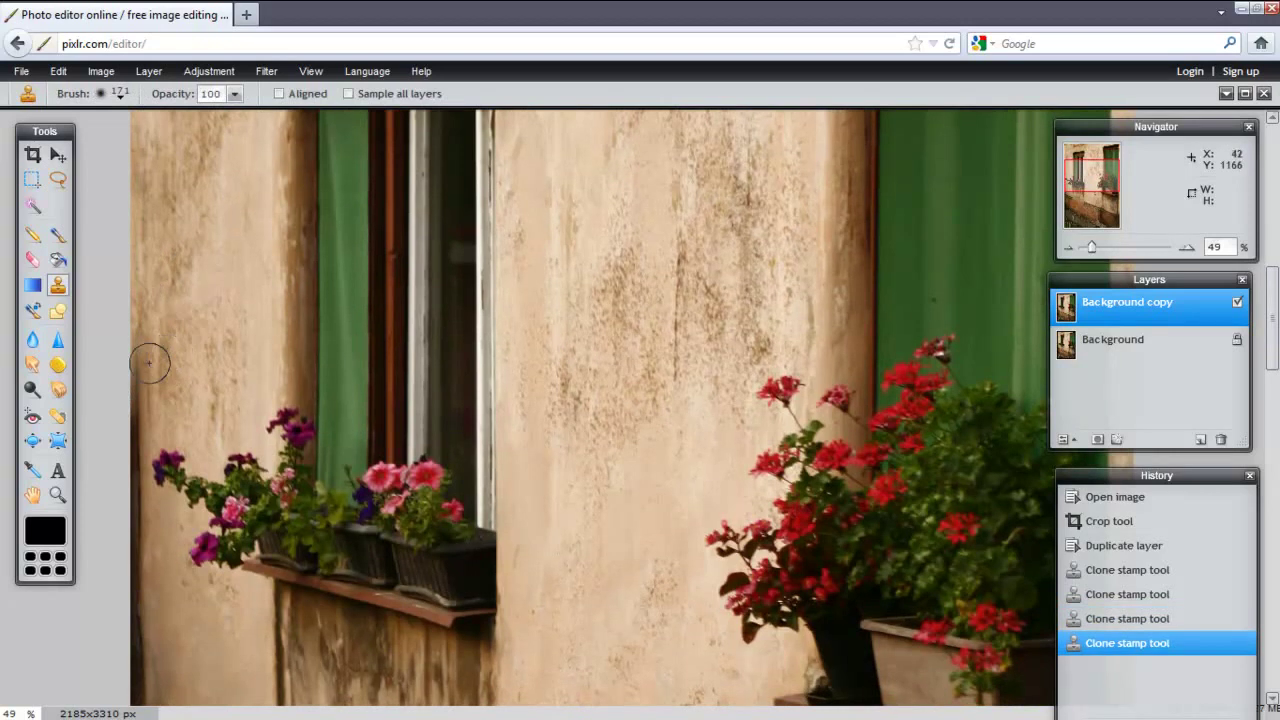
Undo the last clone stroke and hide the Background copy layer to compare
{"action": "left_click", "coordinate": [58, 71]}
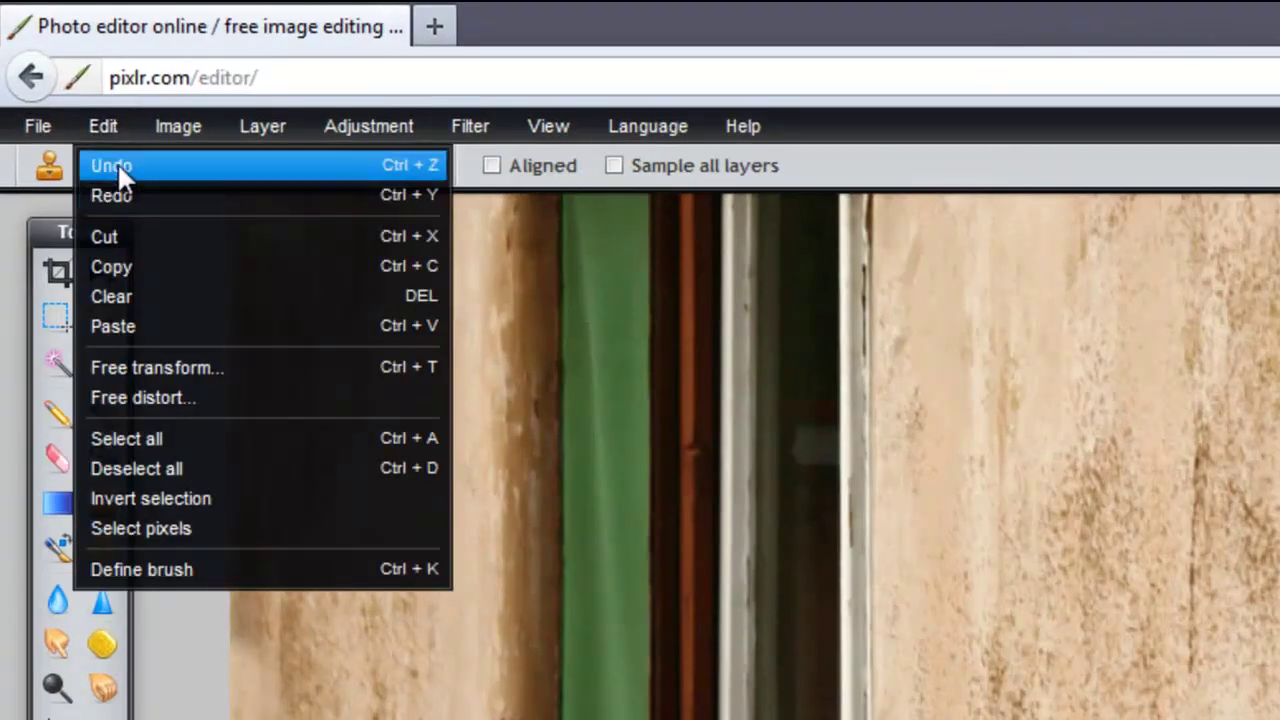
{"action": "left_click", "coordinate": [117, 162]}
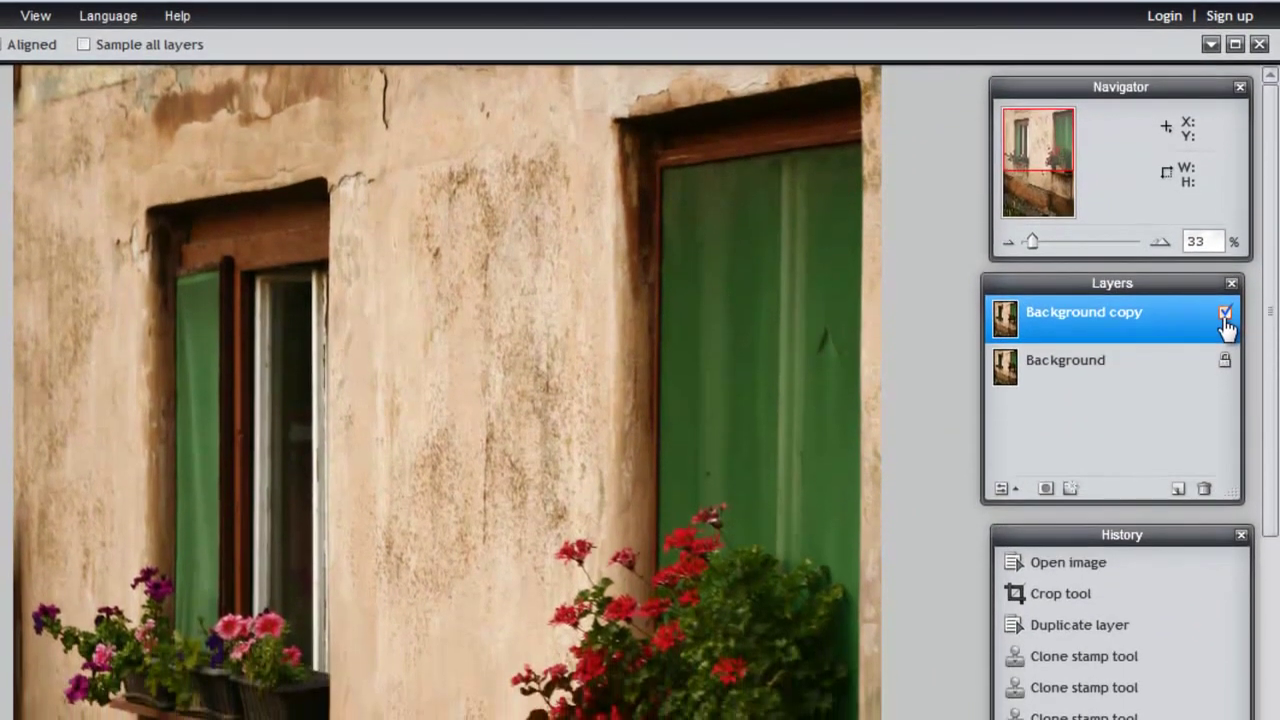
{"action": "left_click", "coordinate": [1225, 313]}
Finish comparing the retouched layer, then raise Brightness to 5
{"action": "left_click", "coordinate": [1225, 313]}
{"action": "left_click", "coordinate": [1225, 313]}
{"action": "left_click", "coordinate": [1225, 313]}
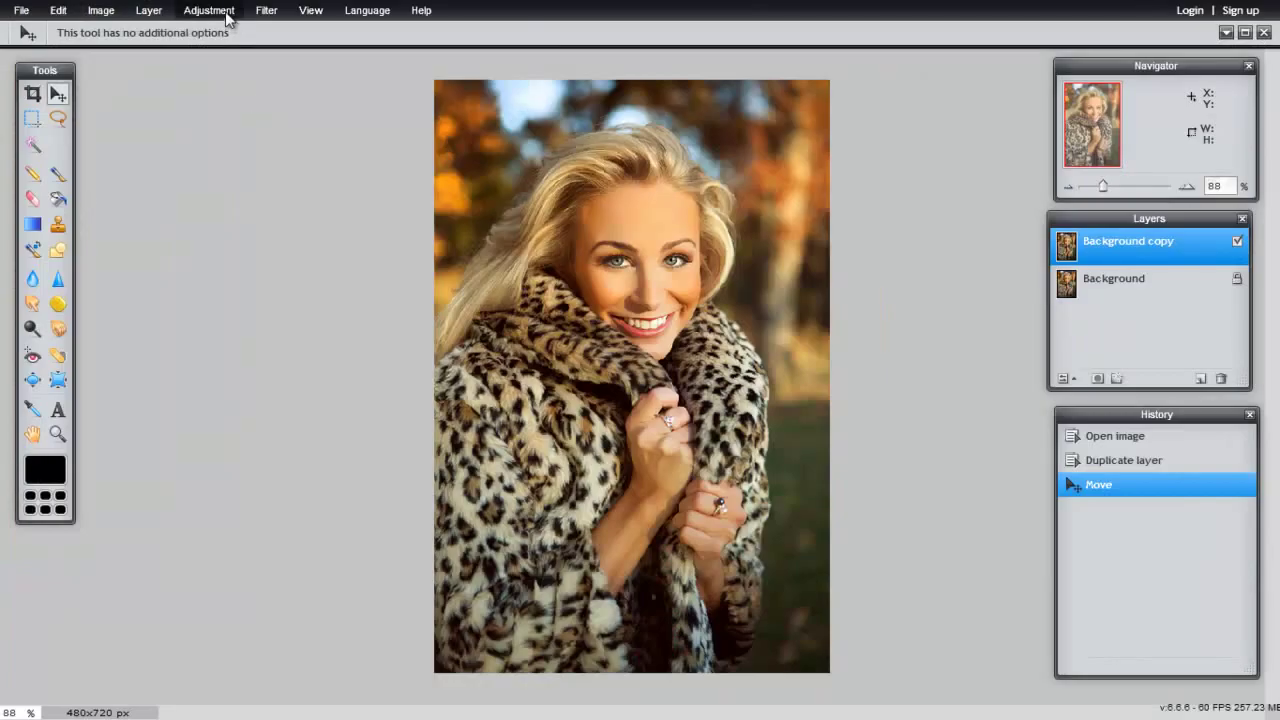
{"action": "left_click", "coordinate": [210, 10]}
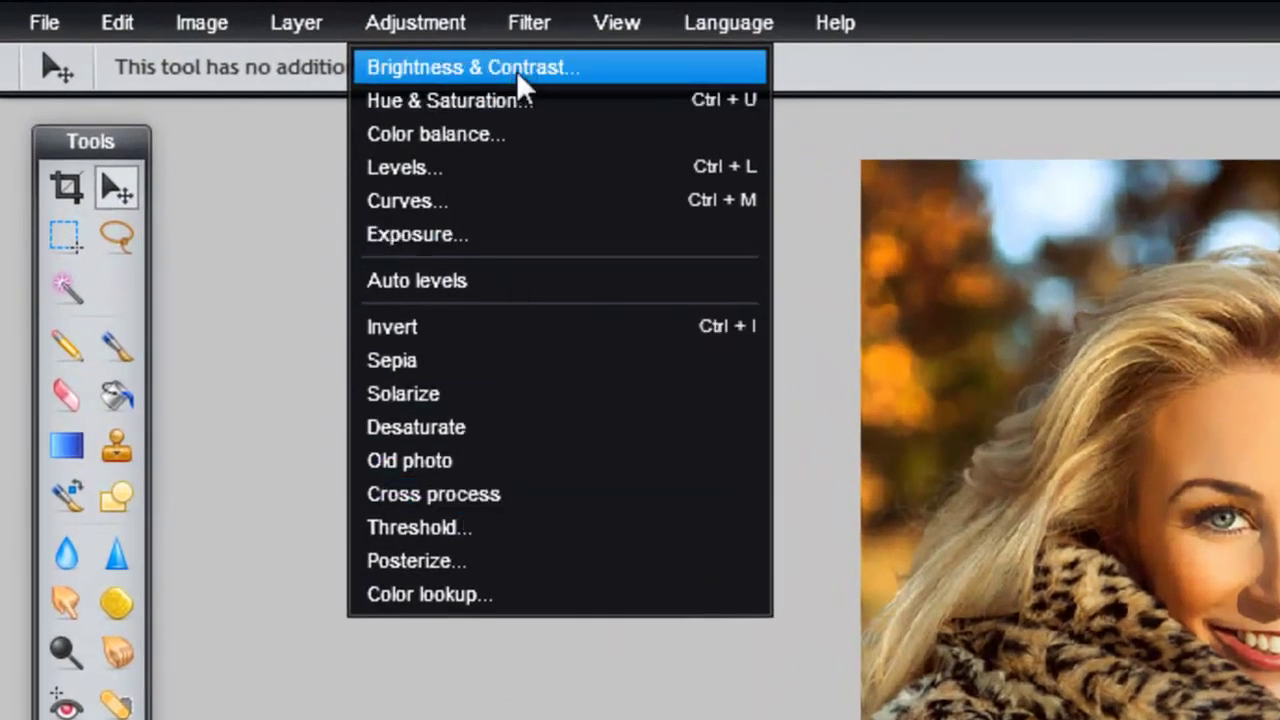
{"action": "left_click", "coordinate": [520, 72]}
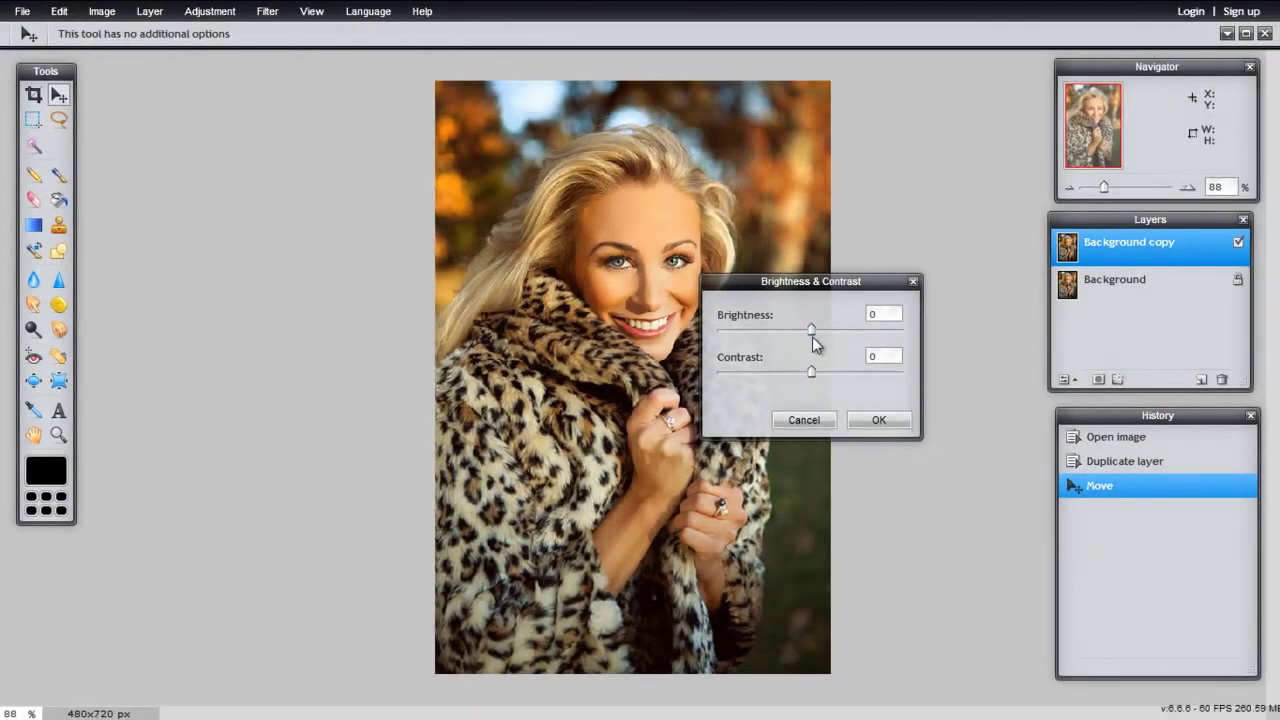
{"action": "left_click_drag", "start_coordinate": [812, 330], "coordinate": [809, 337]}
{"action": "left_click", "coordinate": [878, 419]}
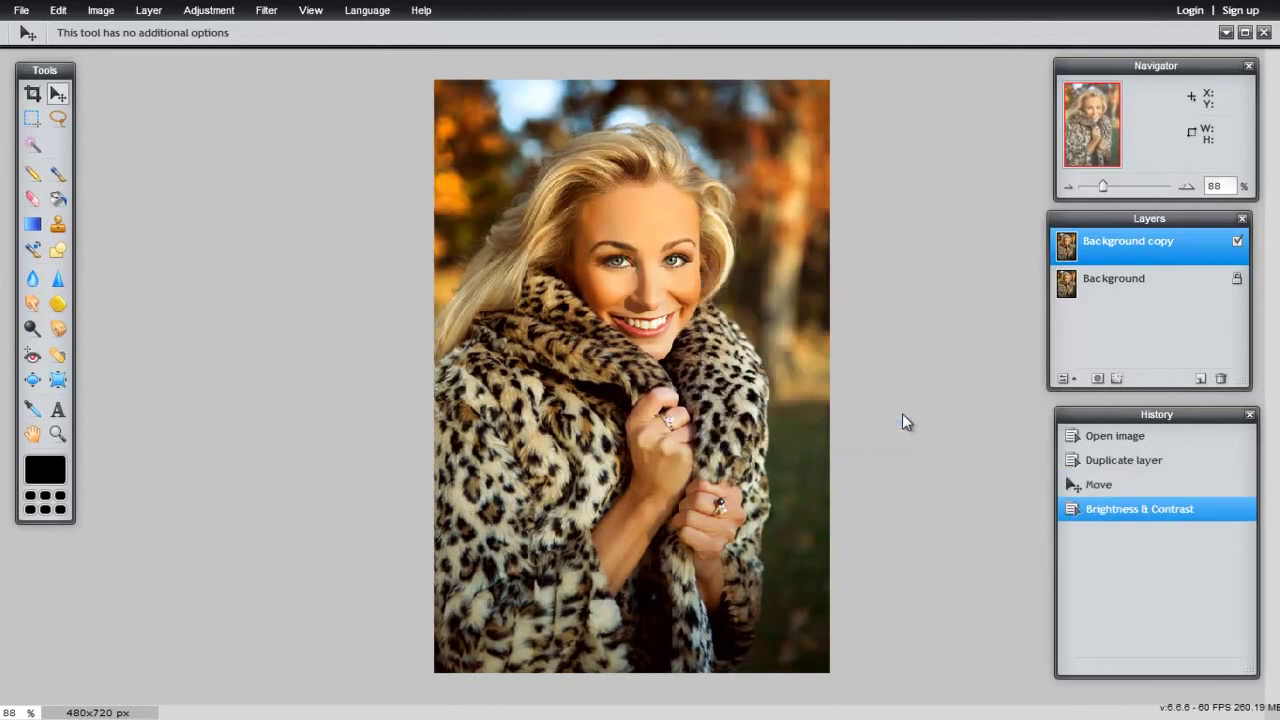
Lower the portrait's saturation to -19 in Hue & Saturation
{"action": "left_click", "coordinate": [208, 11]}
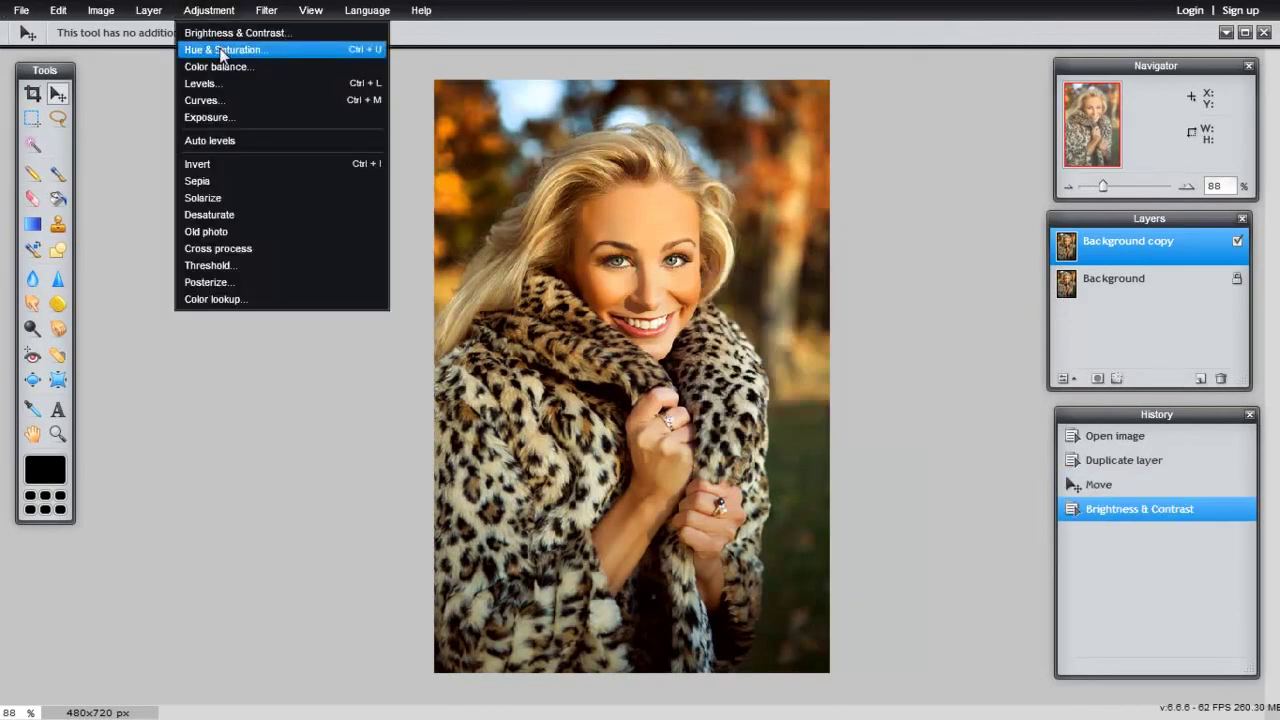
{"action": "left_click", "coordinate": [221, 52]}
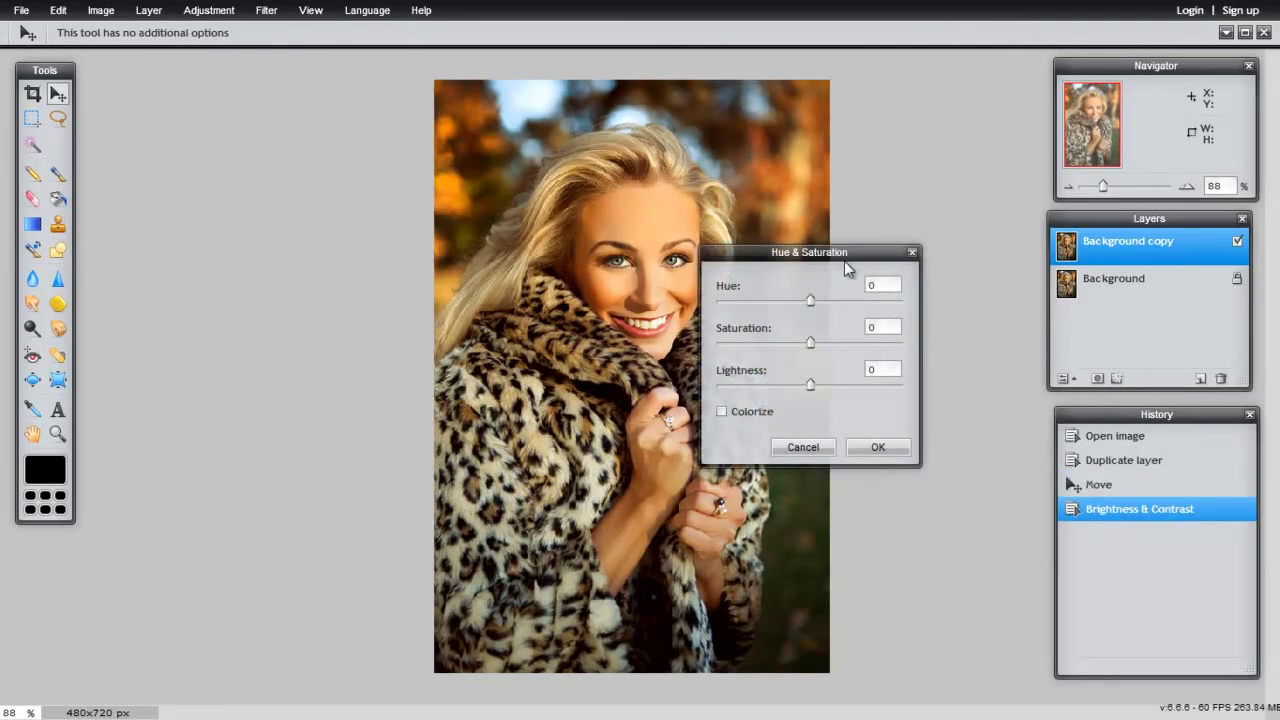
{"action": "left_click_drag", "start_coordinate": [844, 261], "coordinate": [917, 252]}
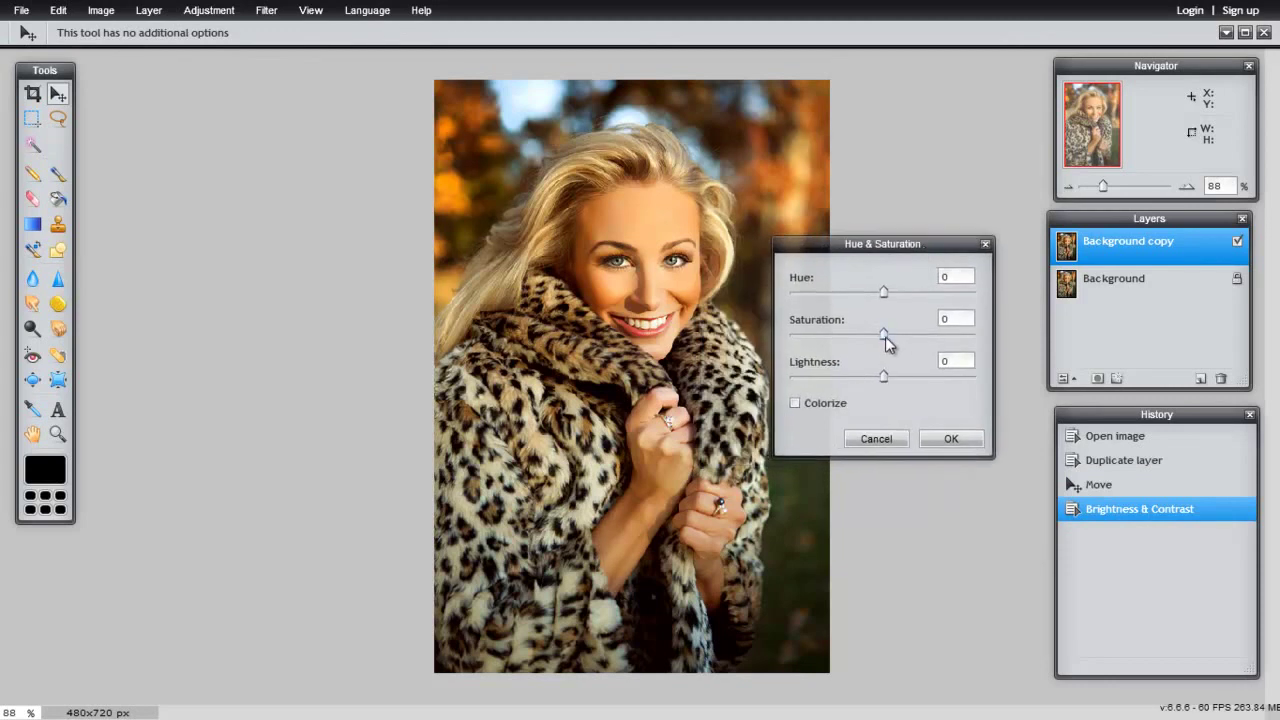
{"action": "left_click_drag", "start_coordinate": [885, 335], "coordinate": [868, 344]}
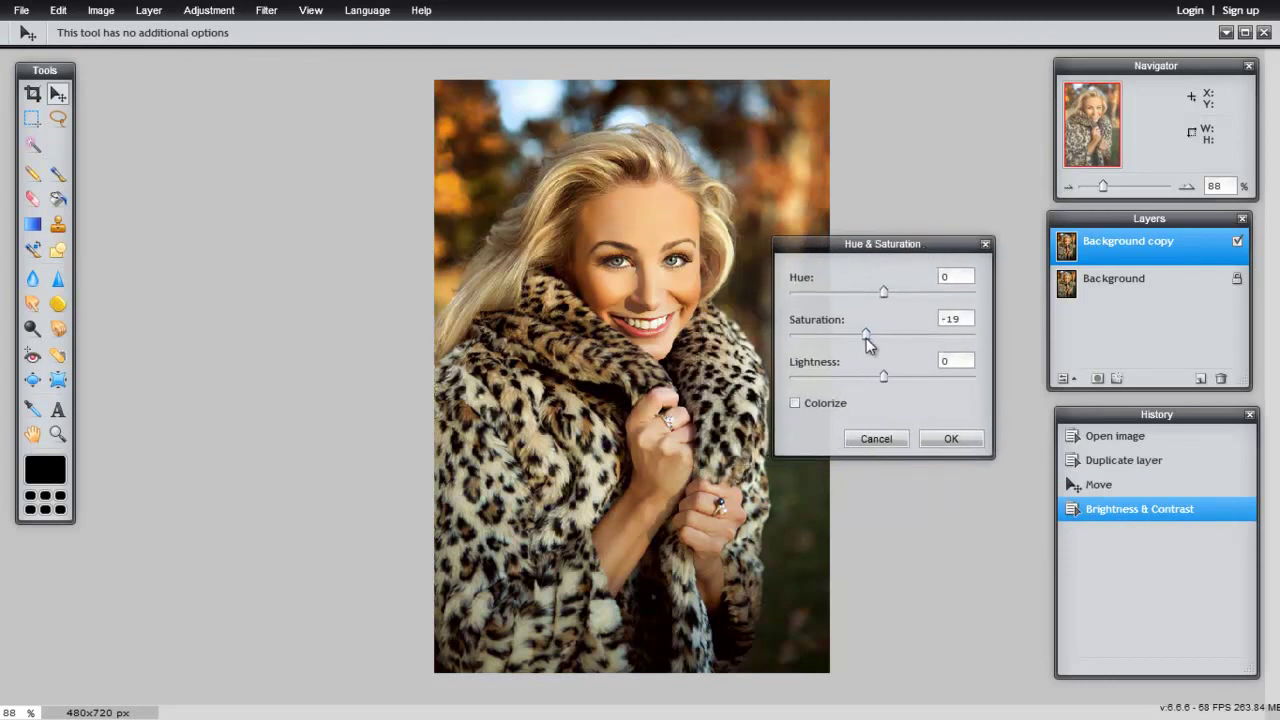
{"action": "left_click", "coordinate": [950, 439]}
Apply a Red-channel Curves adjustment that raises the upper tones and lowers the shadows
{"action": "left_click", "coordinate": [210, 12]}
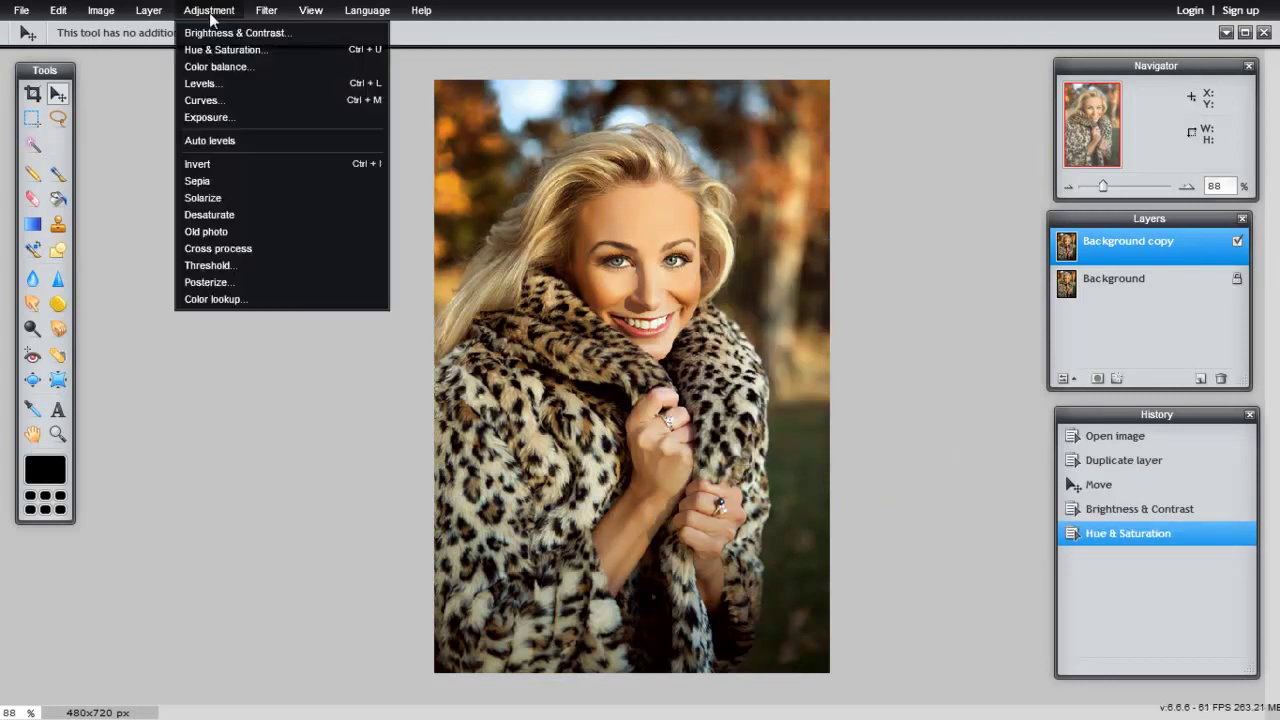
{"action": "left_click", "coordinate": [234, 102]}
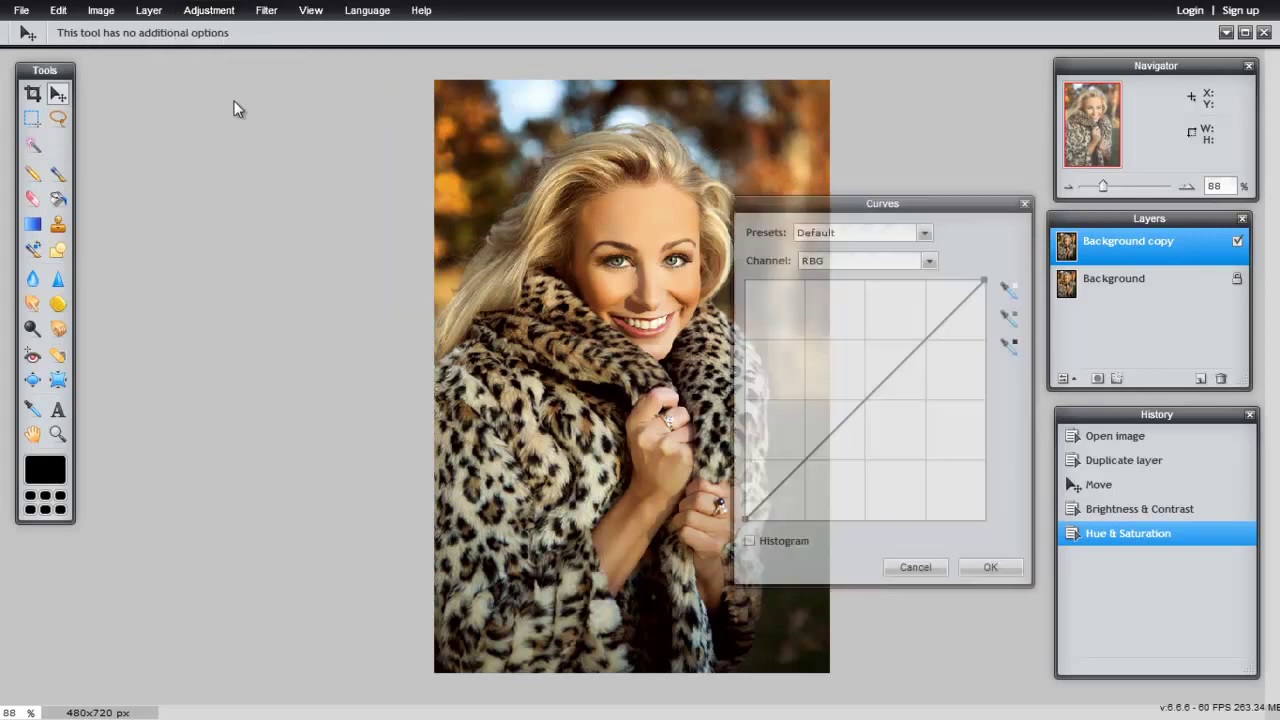
{"action": "left_click", "coordinate": [914, 261]}
{"action": "left_click", "coordinate": [891, 295]}
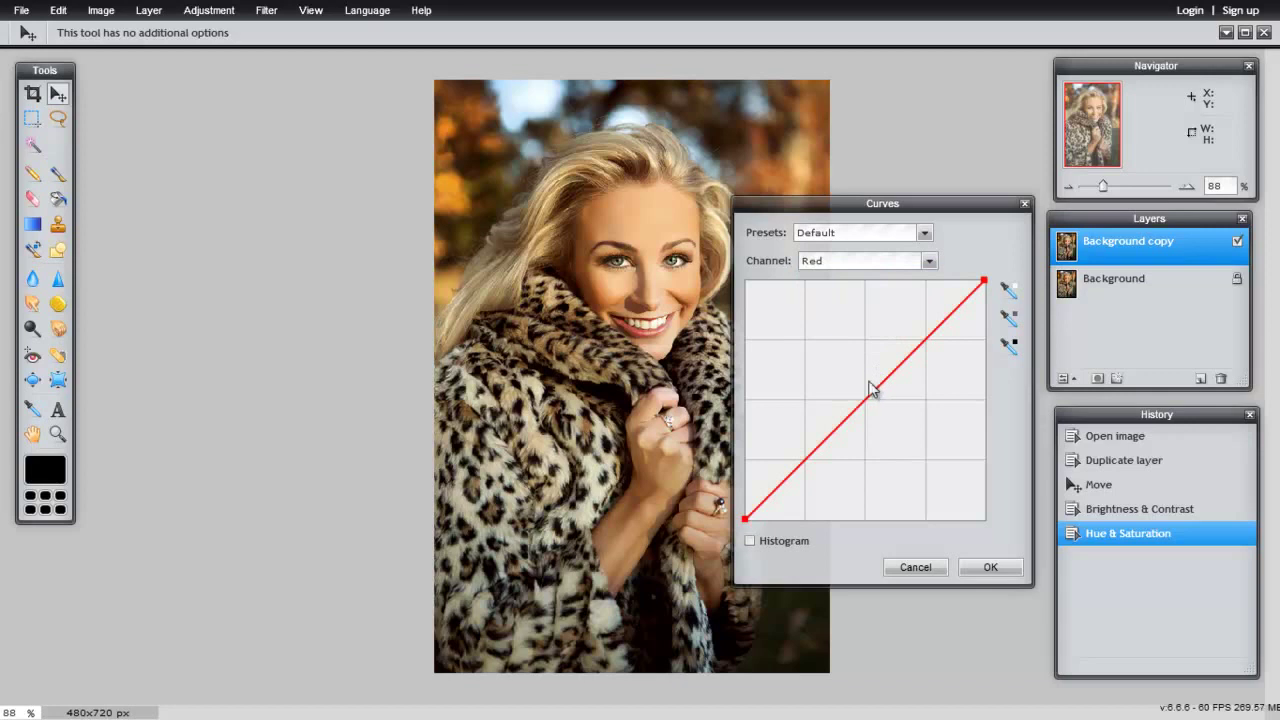
{"action": "left_click_drag", "start_coordinate": [879, 386], "coordinate": [869, 386]}
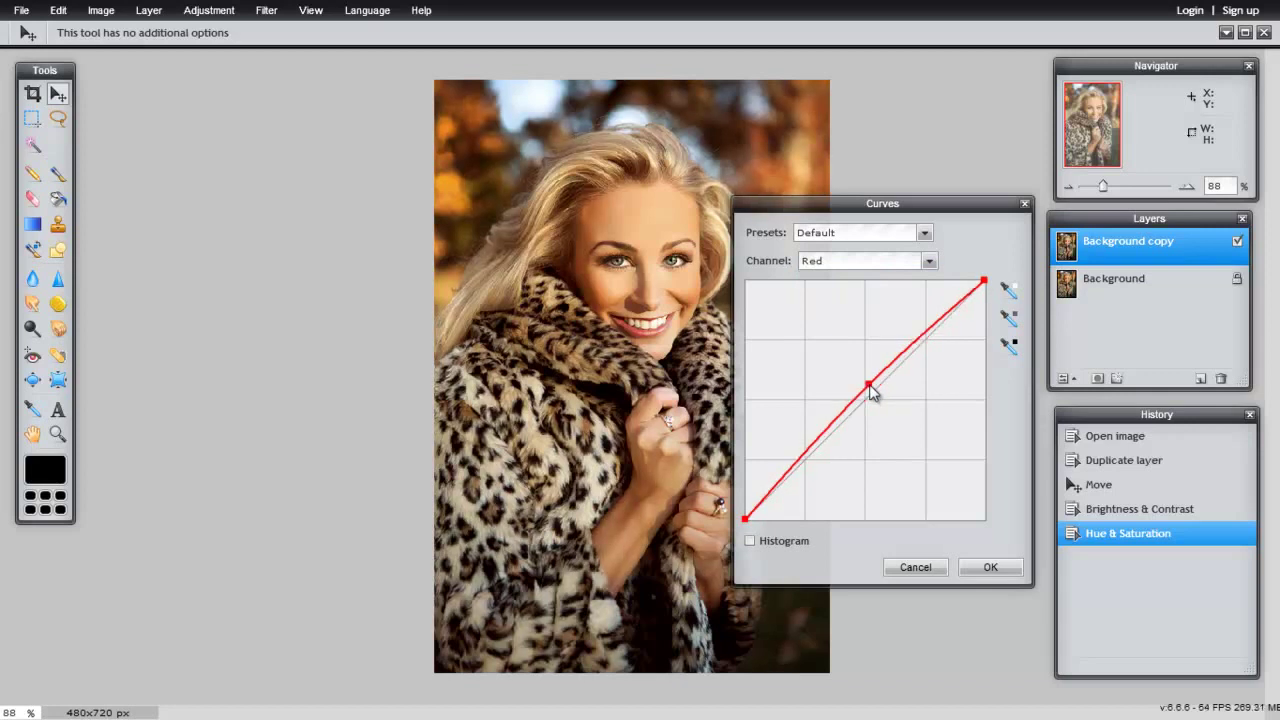
{"action": "left_click_drag", "start_coordinate": [797, 463], "coordinate": [797, 472]}
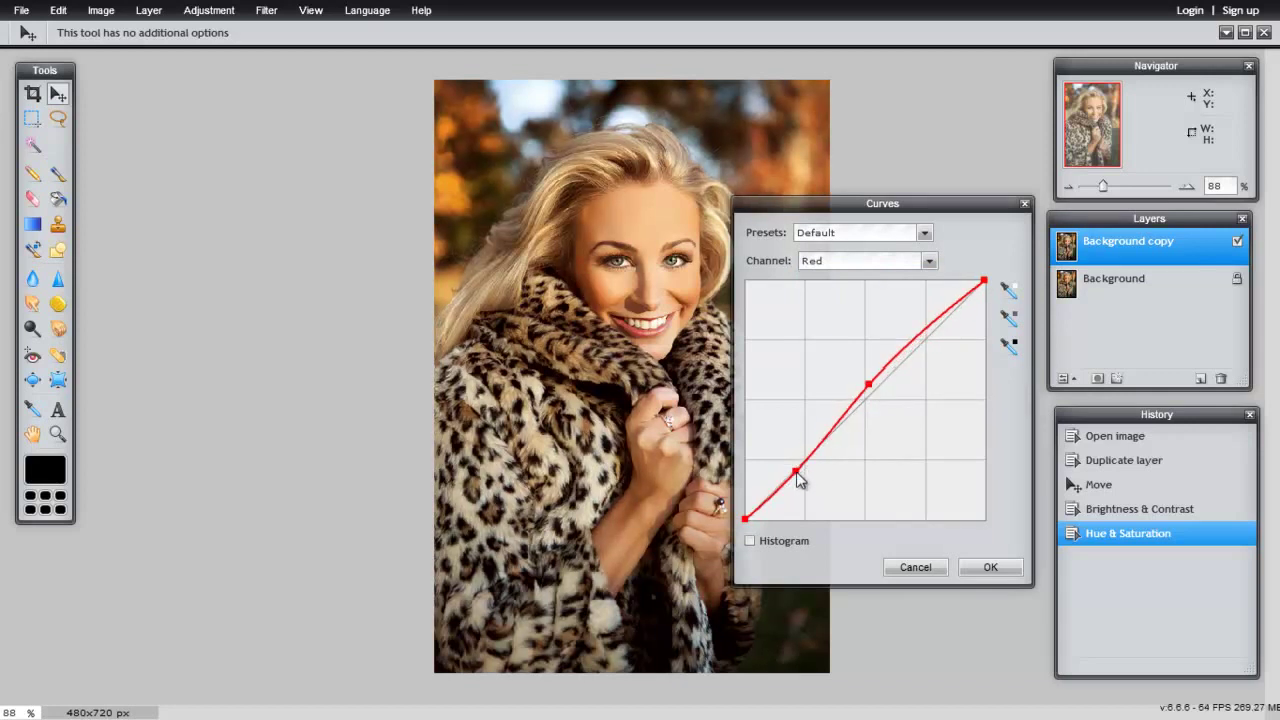
{"action": "left_click", "coordinate": [988, 568]}
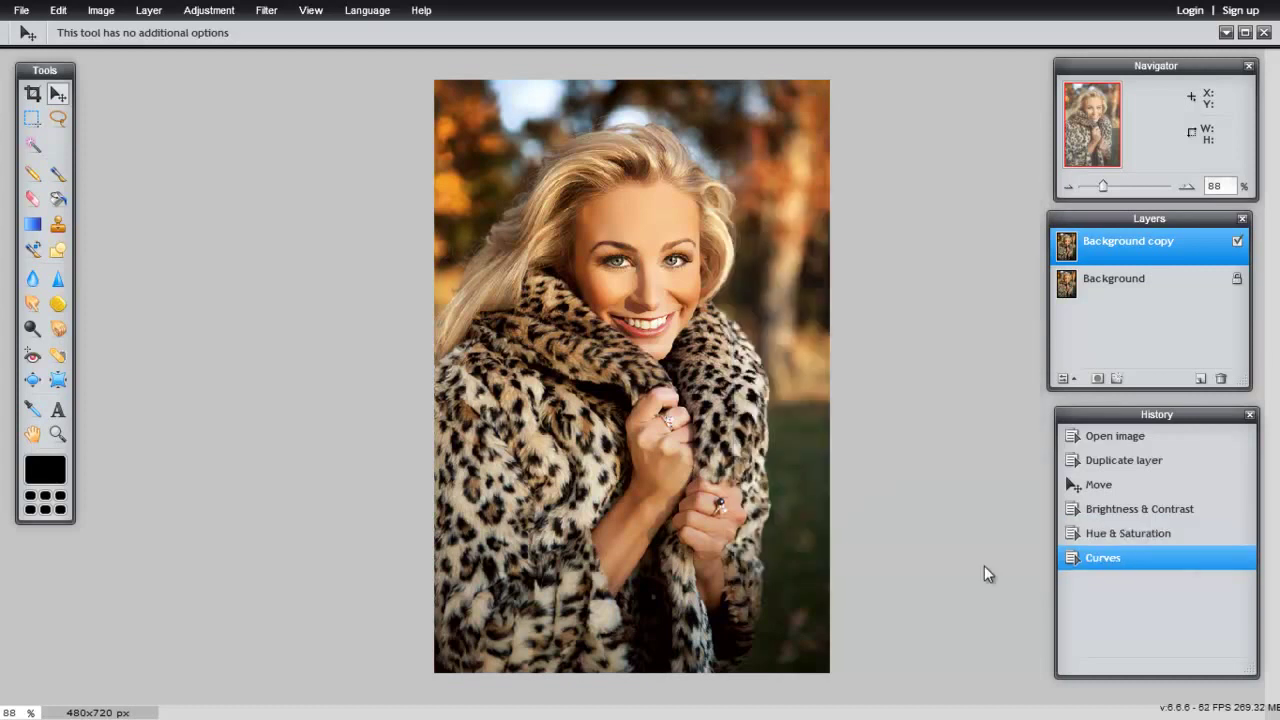
{"action": "left_click", "coordinate": [209, 10]}
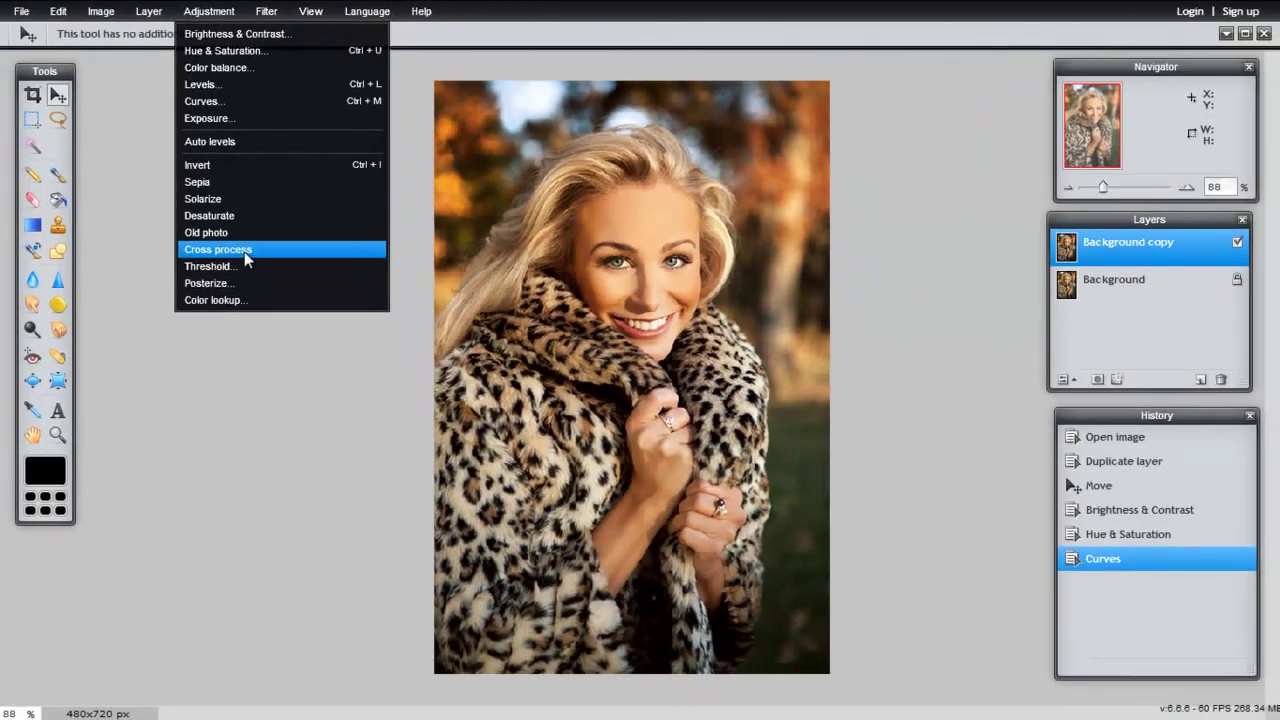
Apply Cross process, then step History back to the Duplicate layer state
{"action": "left_click", "coordinate": [134, 418]}
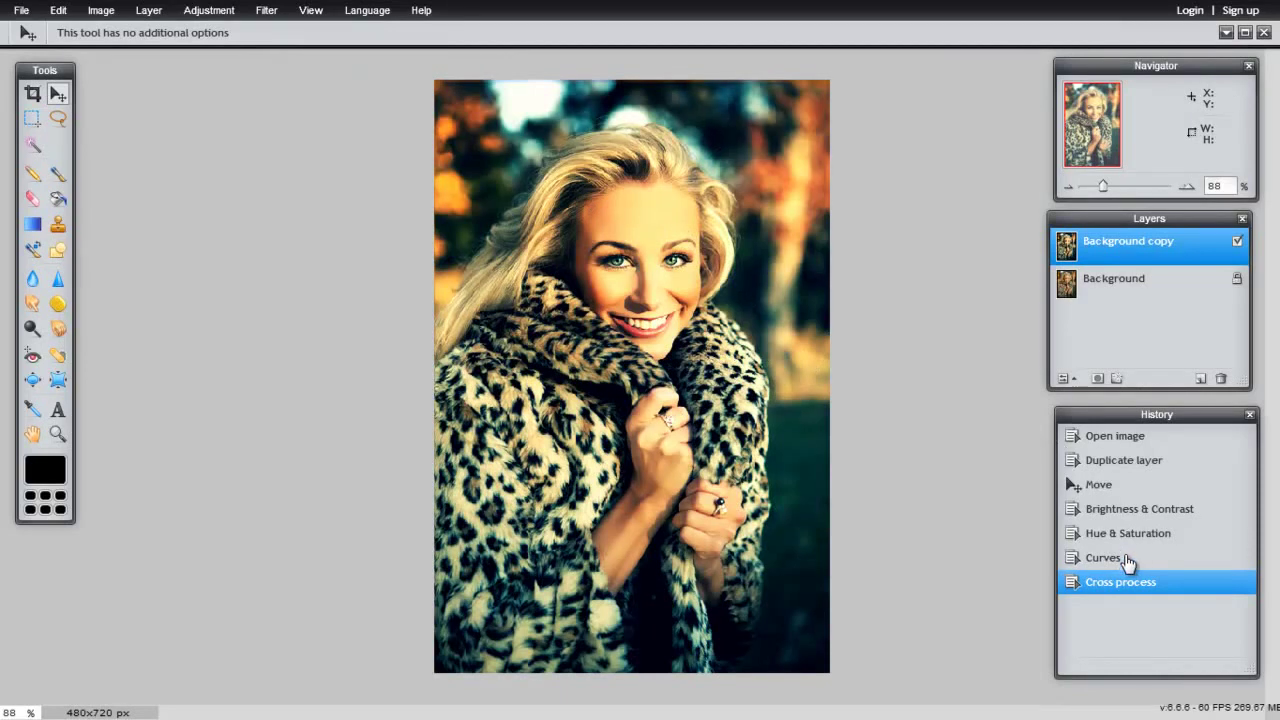
{"action": "left_click", "coordinate": [1129, 561]}
{"action": "left_click", "coordinate": [1135, 535]}
{"action": "left_click", "coordinate": [1140, 512]}
{"action": "left_click", "coordinate": [1140, 488]}
{"action": "key", "text": "ctrl+z"}
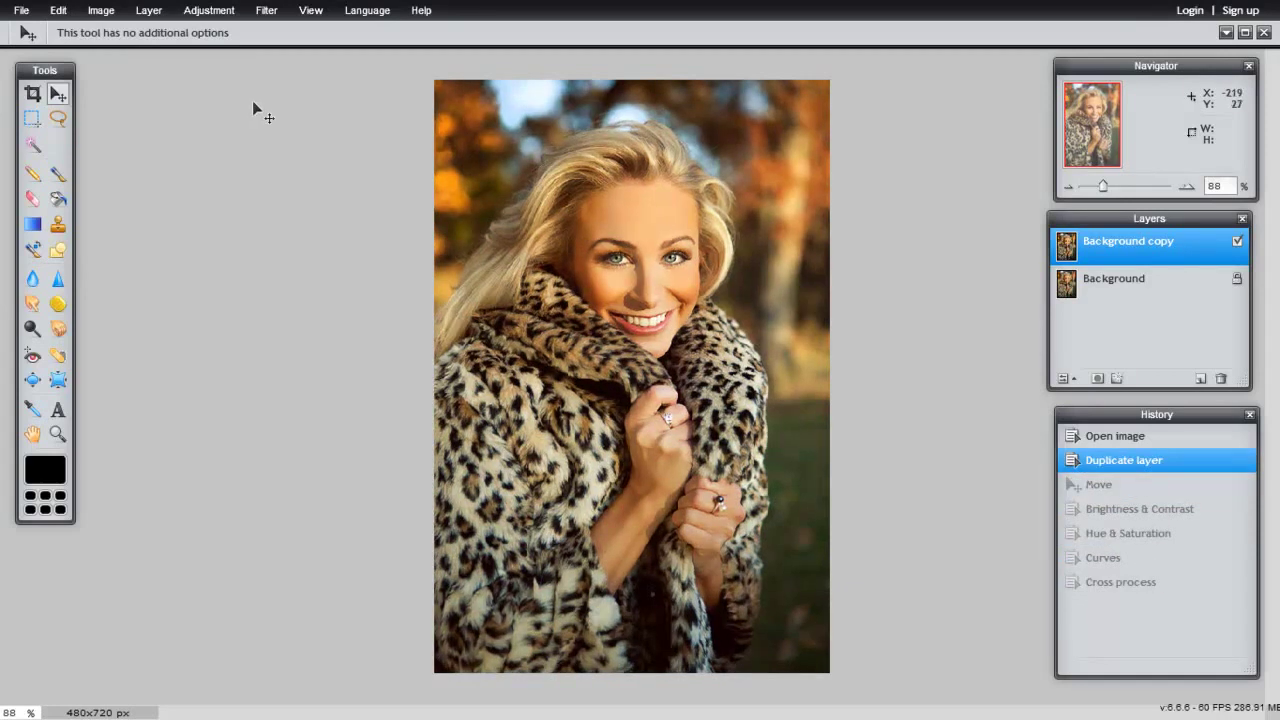
Add a Vignette filter with size 58 to the portrait
{"action": "left_click", "coordinate": [270, 10]}
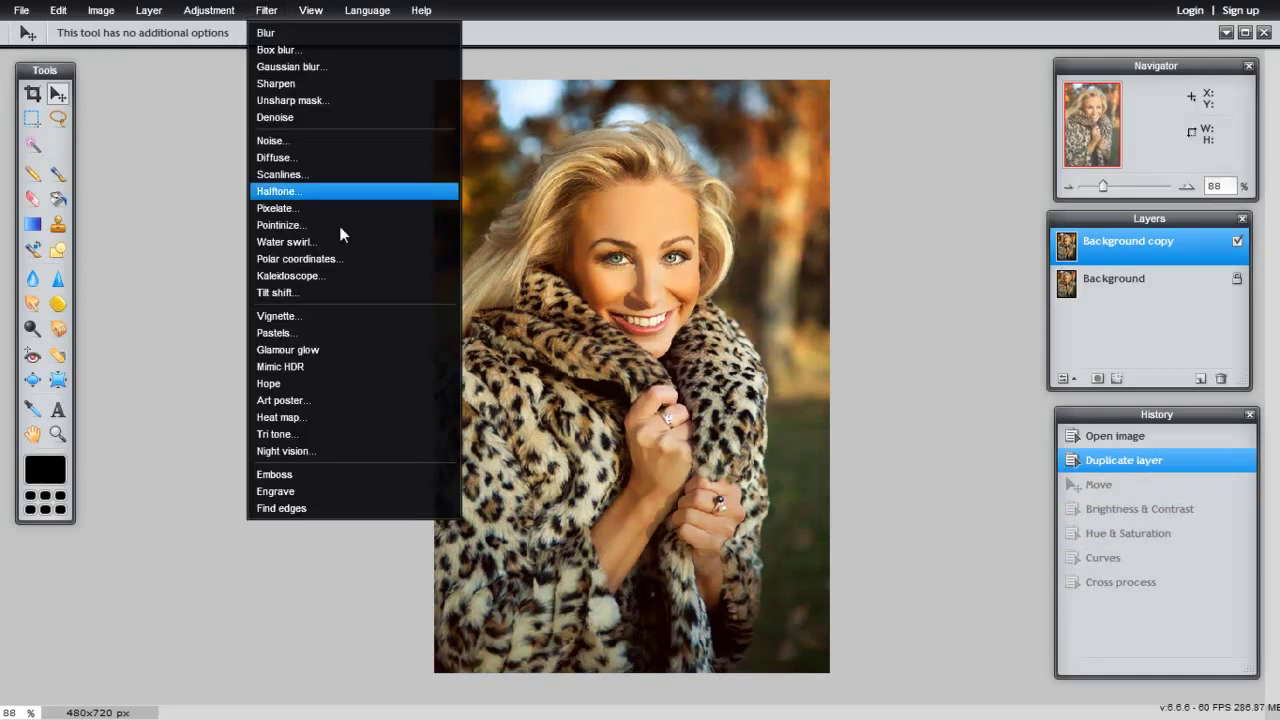
{"action": "left_click", "coordinate": [338, 315]}
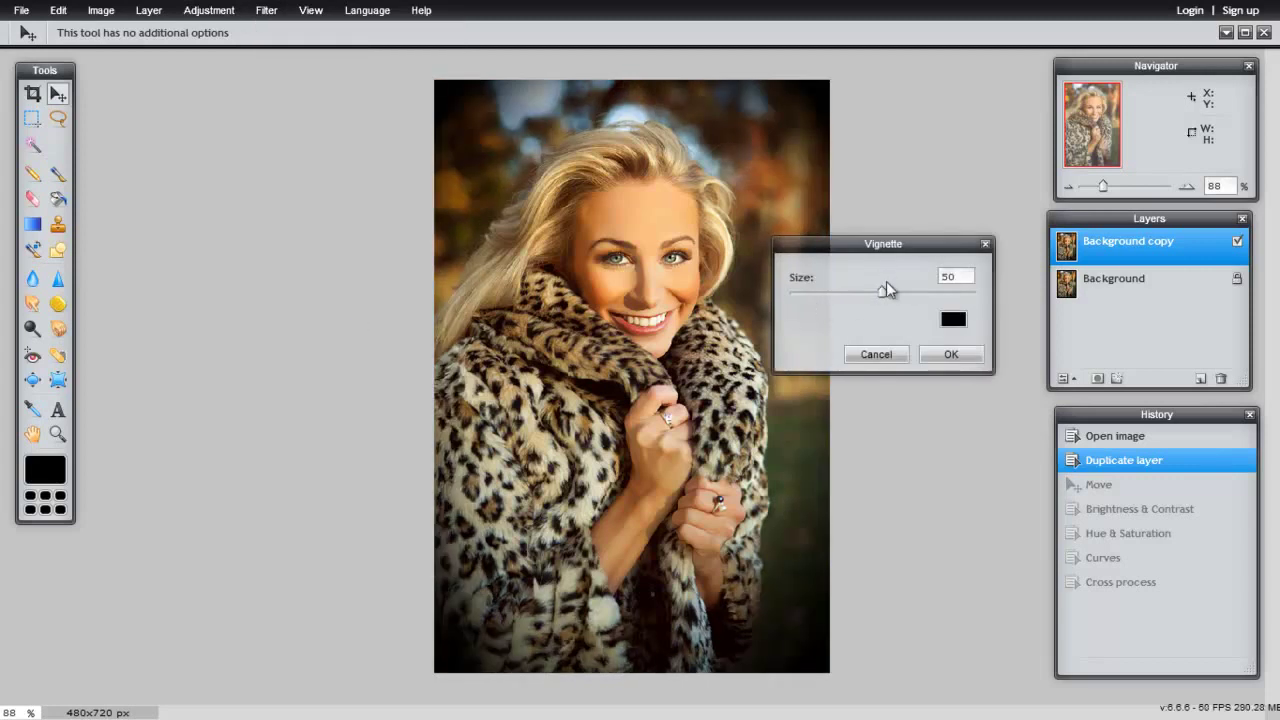
{"action": "left_click_drag", "start_coordinate": [893, 250], "coordinate": [943, 260]}
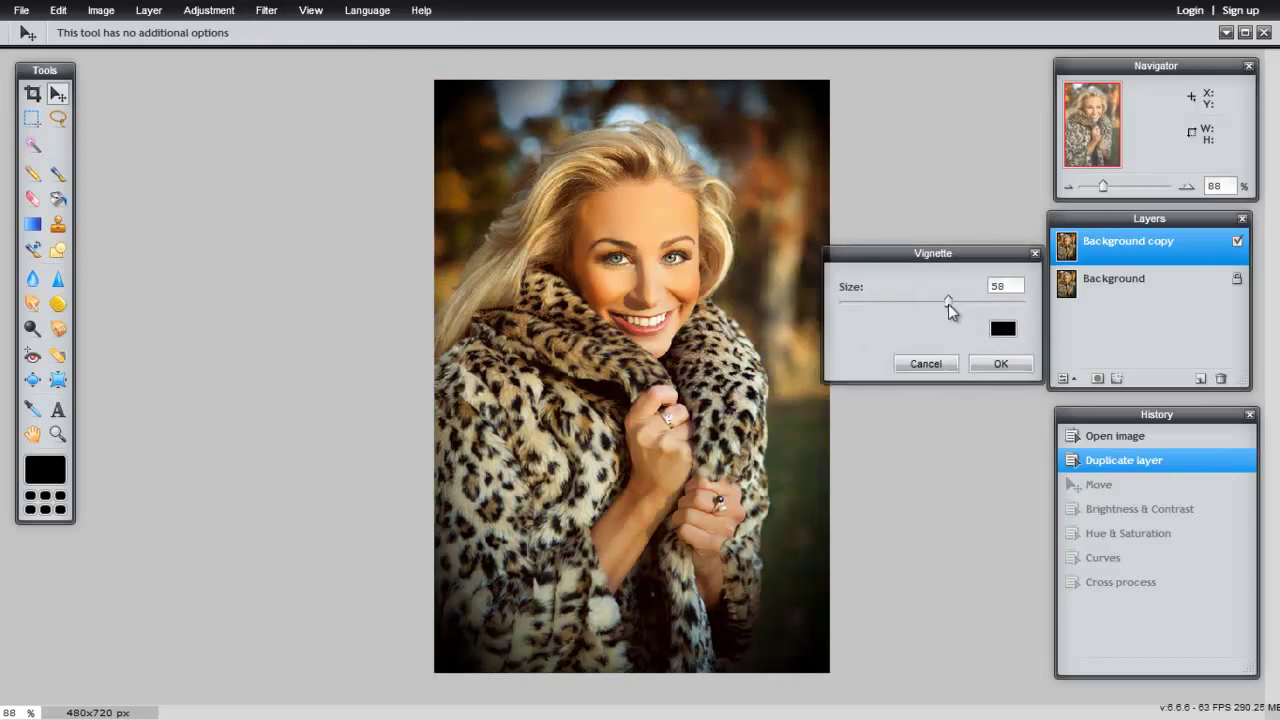
{"action": "left_click_drag", "start_coordinate": [950, 304], "coordinate": [889, 305]}
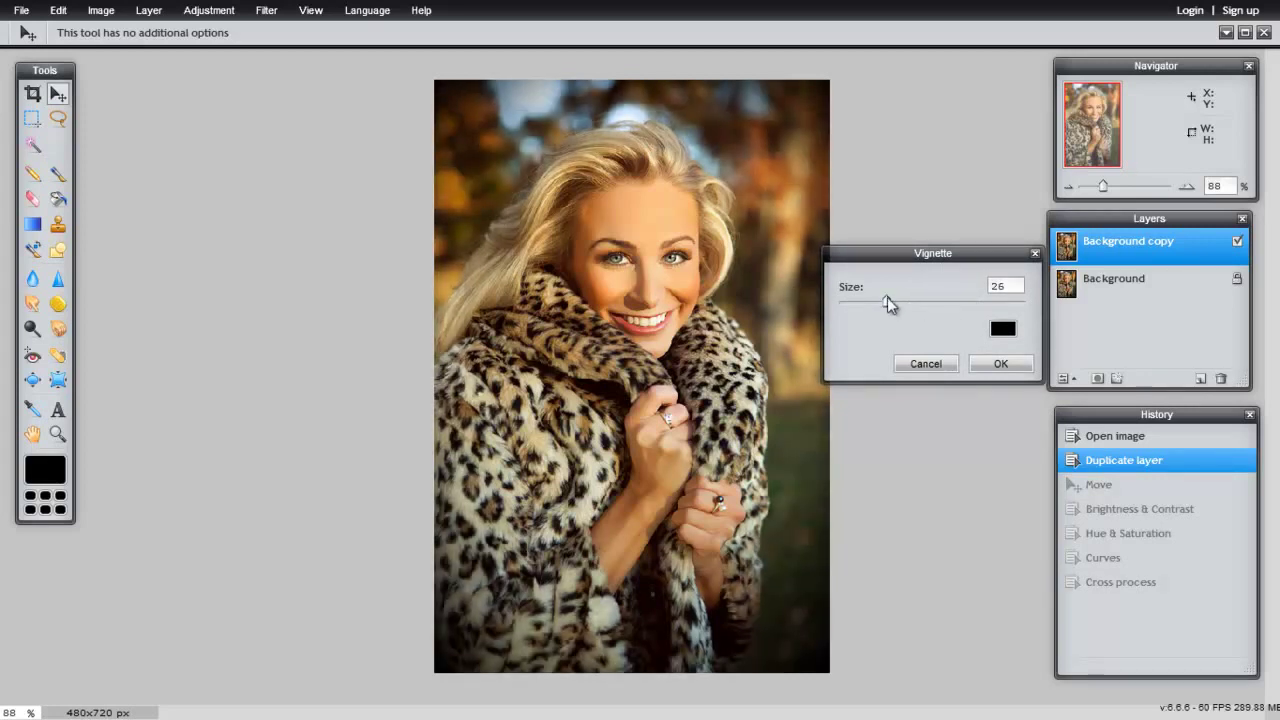
{"action": "left_click_drag", "start_coordinate": [952, 313], "coordinate": [967, 313]}
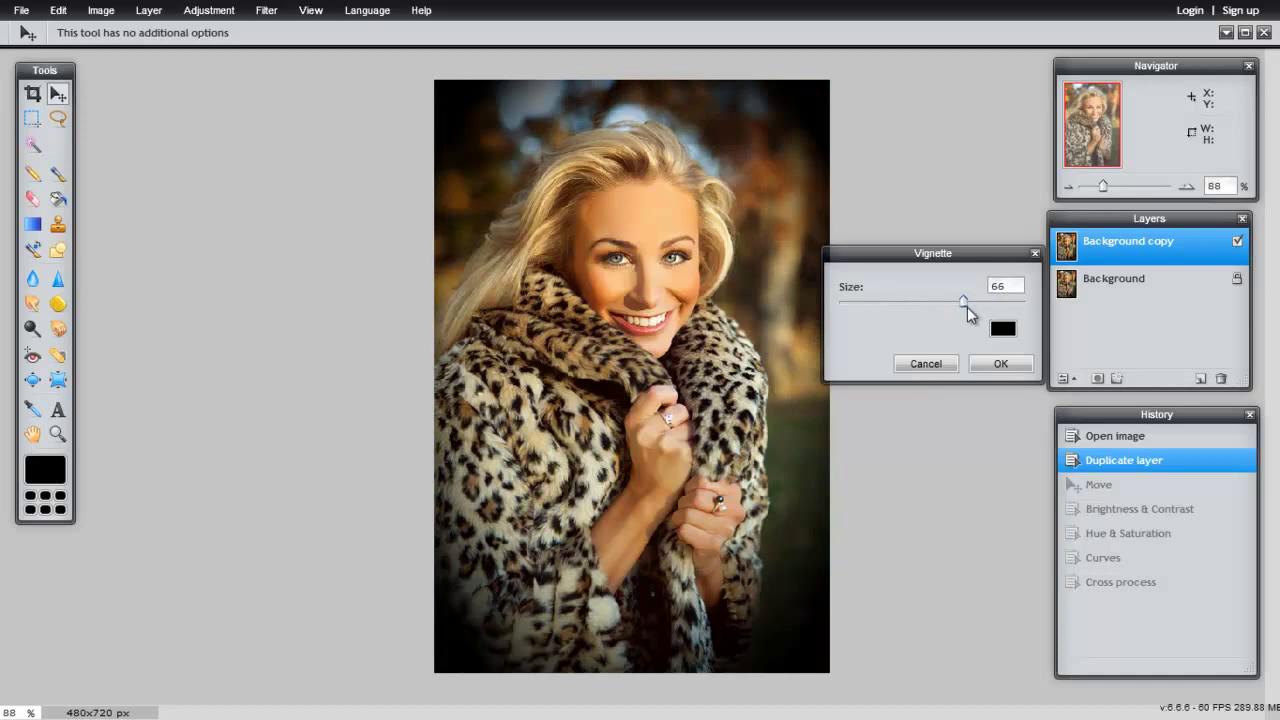
{"action": "left_click", "coordinate": [1014, 367]}
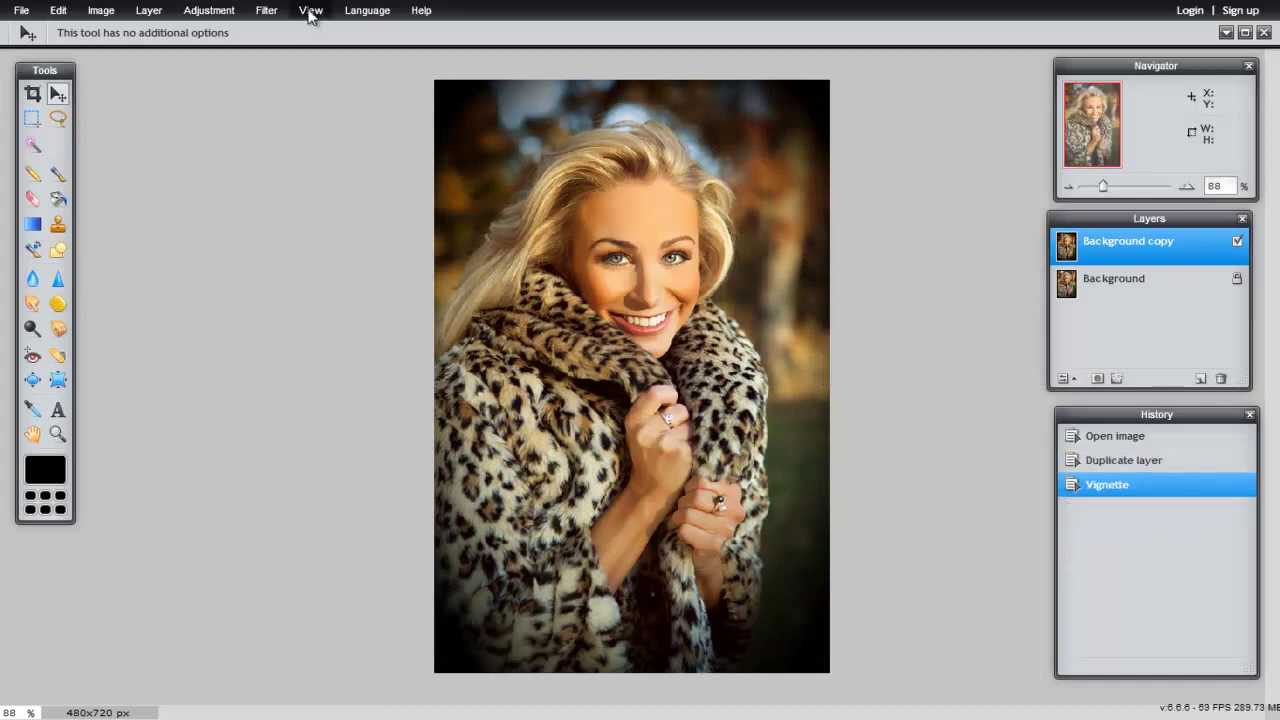
Apply Glamour glow, then keep the layer on Normal mode at 59 opacity
{"action": "left_click", "coordinate": [274, 12]}
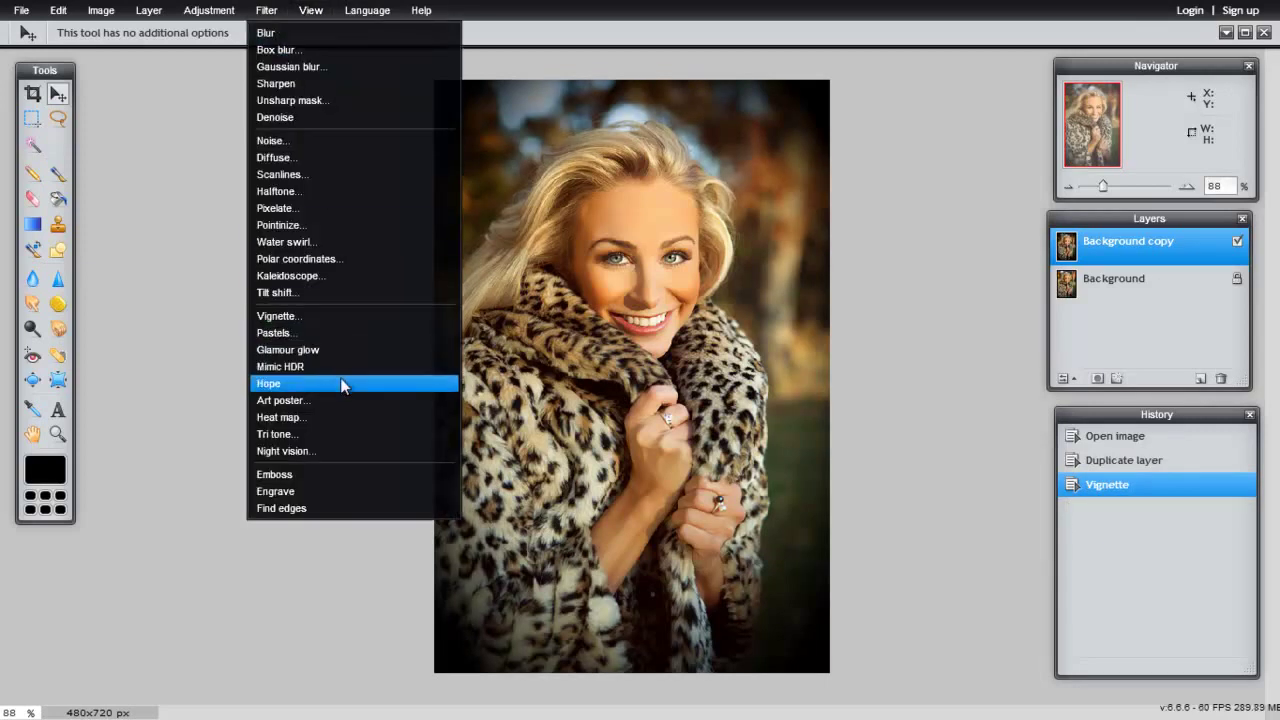
{"action": "left_click", "coordinate": [338, 350]}
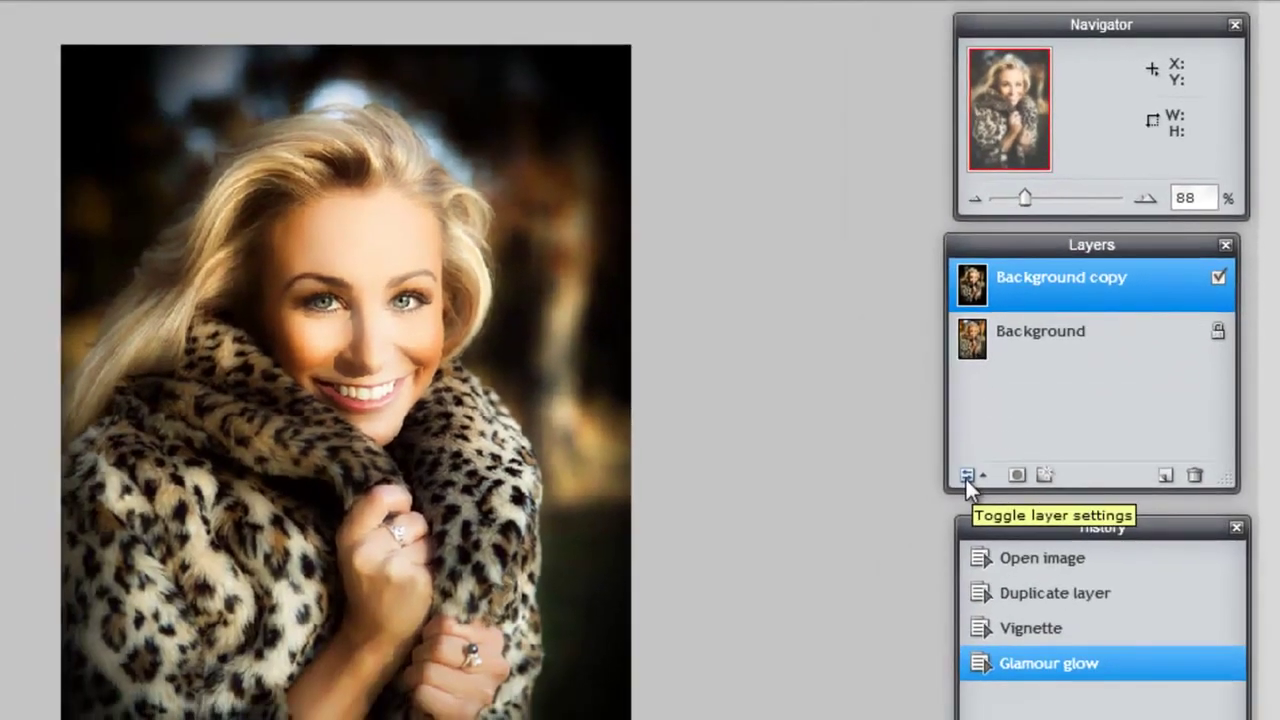
{"action": "left_click", "coordinate": [868, 623]}
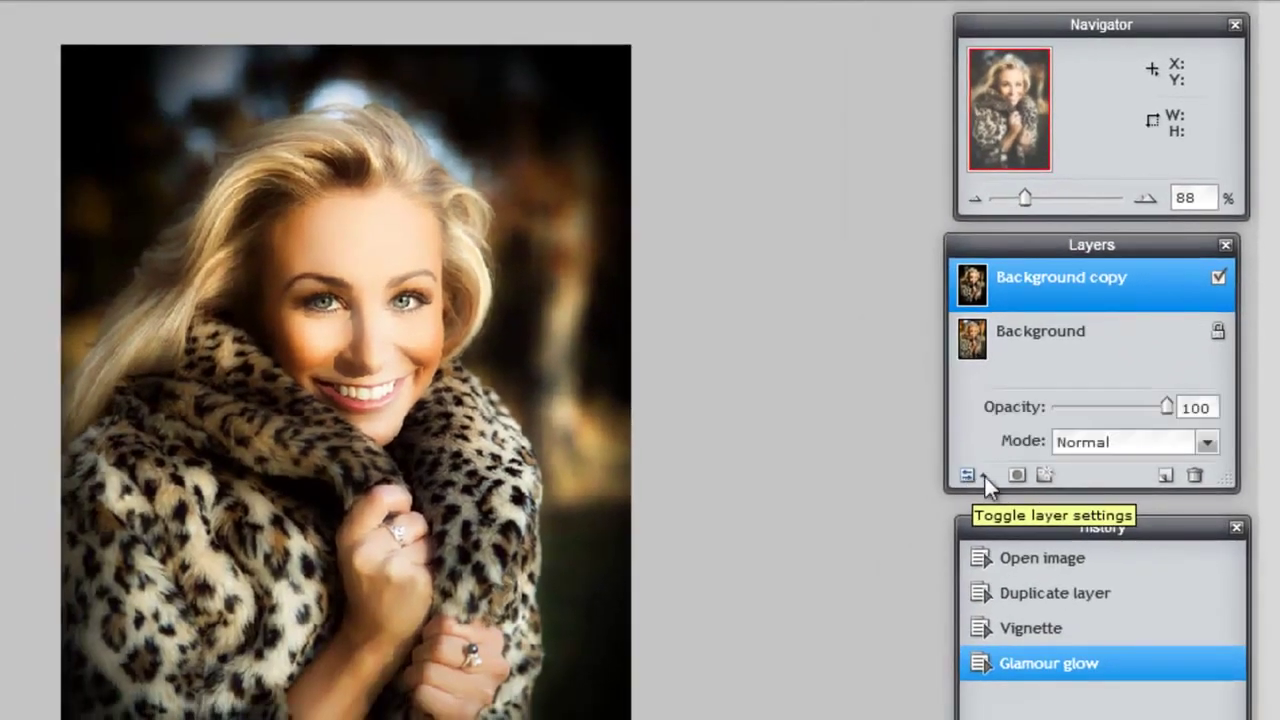
{"action": "left_click", "coordinate": [1127, 441]}
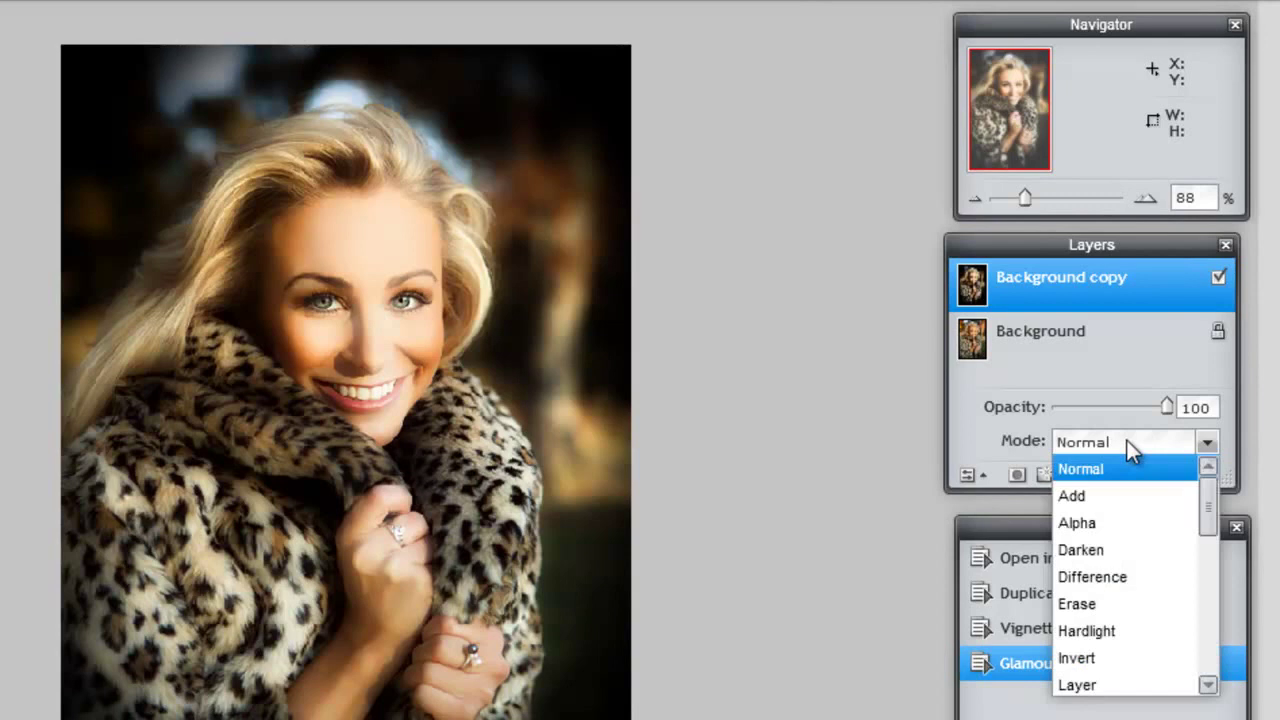
{"action": "left_click", "coordinate": [1126, 441]}
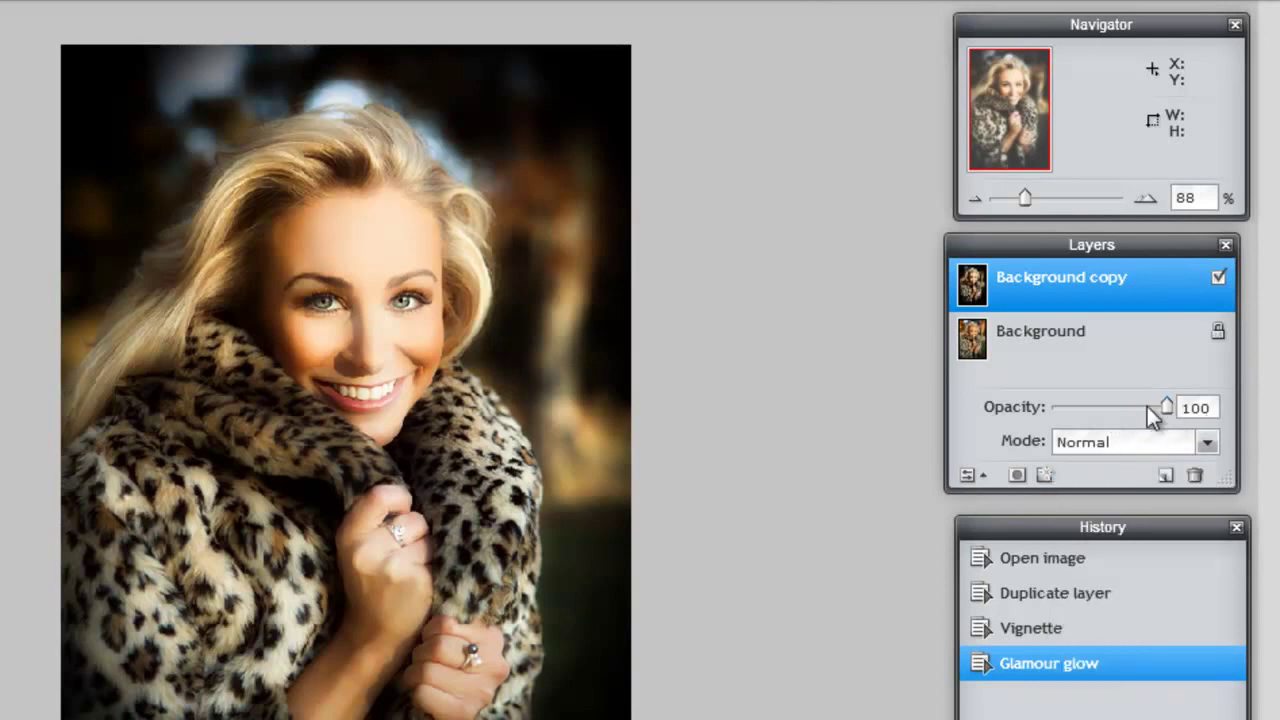
{"action": "left_click_drag", "start_coordinate": [1168, 407], "coordinate": [1121, 419]}
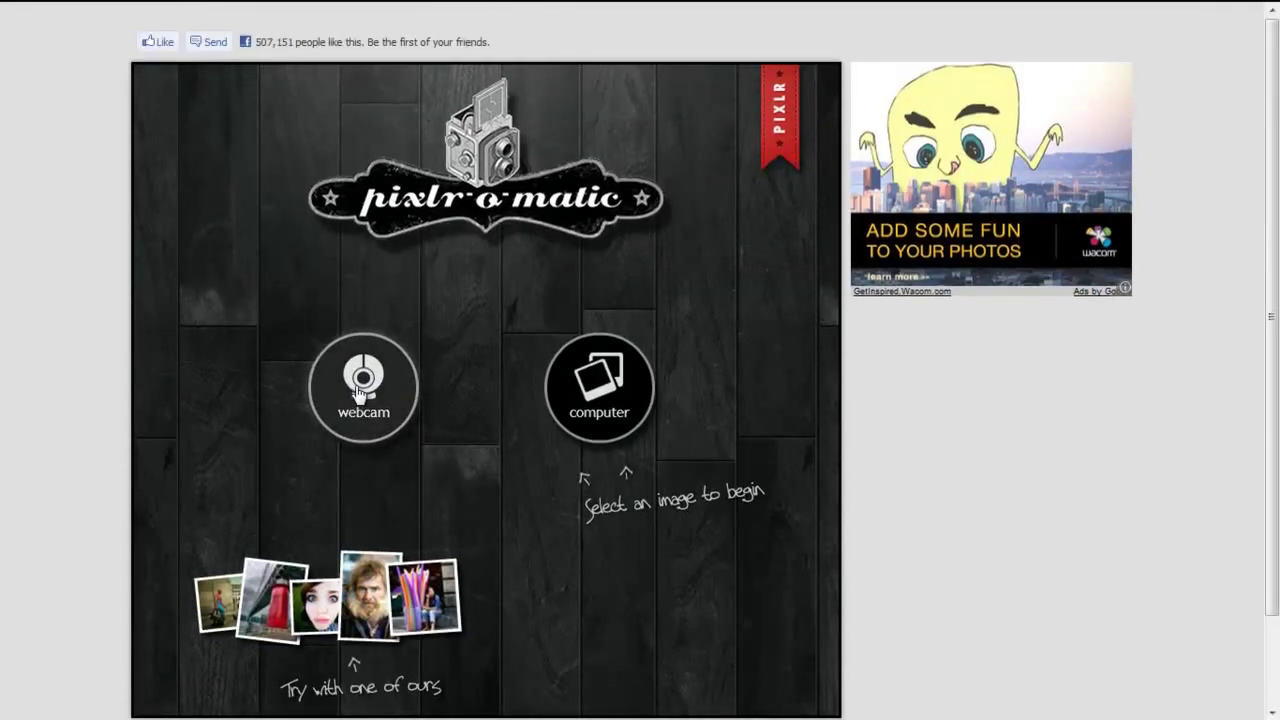
Upload the fur-coat portrait file from the computer into Pixlr-o-matic
{"action": "left_click", "coordinate": [623, 398]}
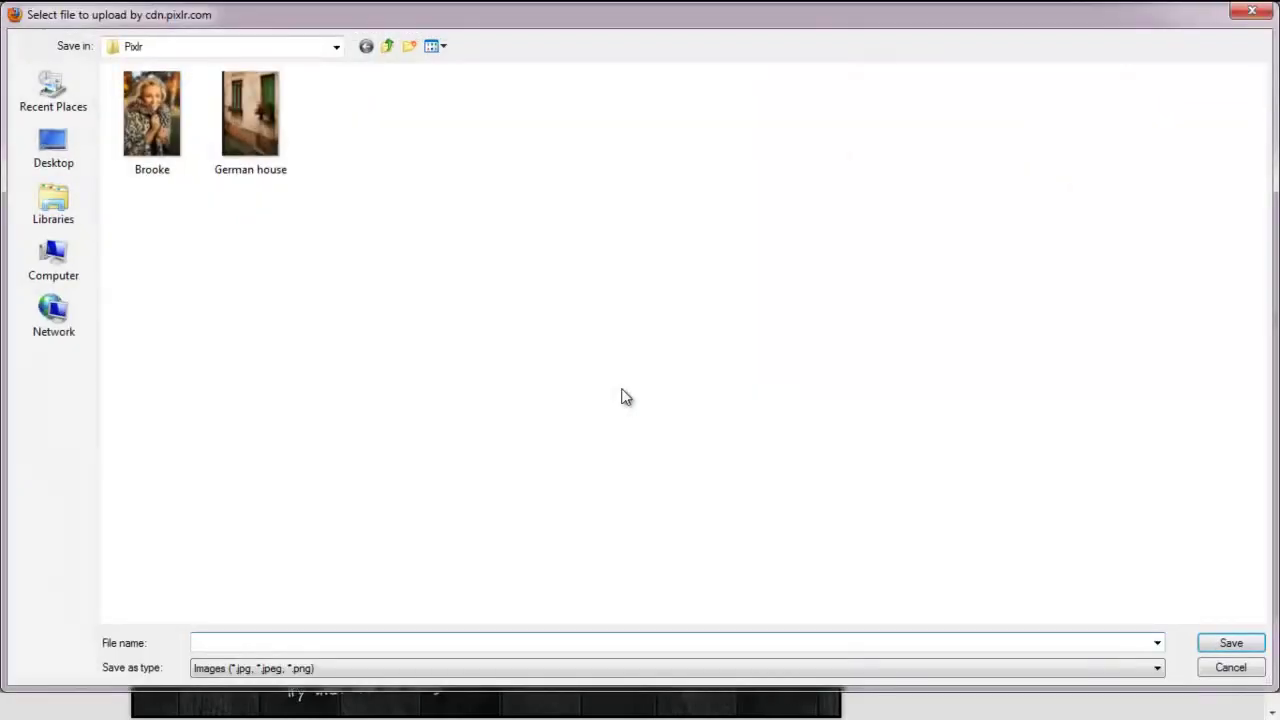
{"action": "left_click", "coordinate": [218, 146]}
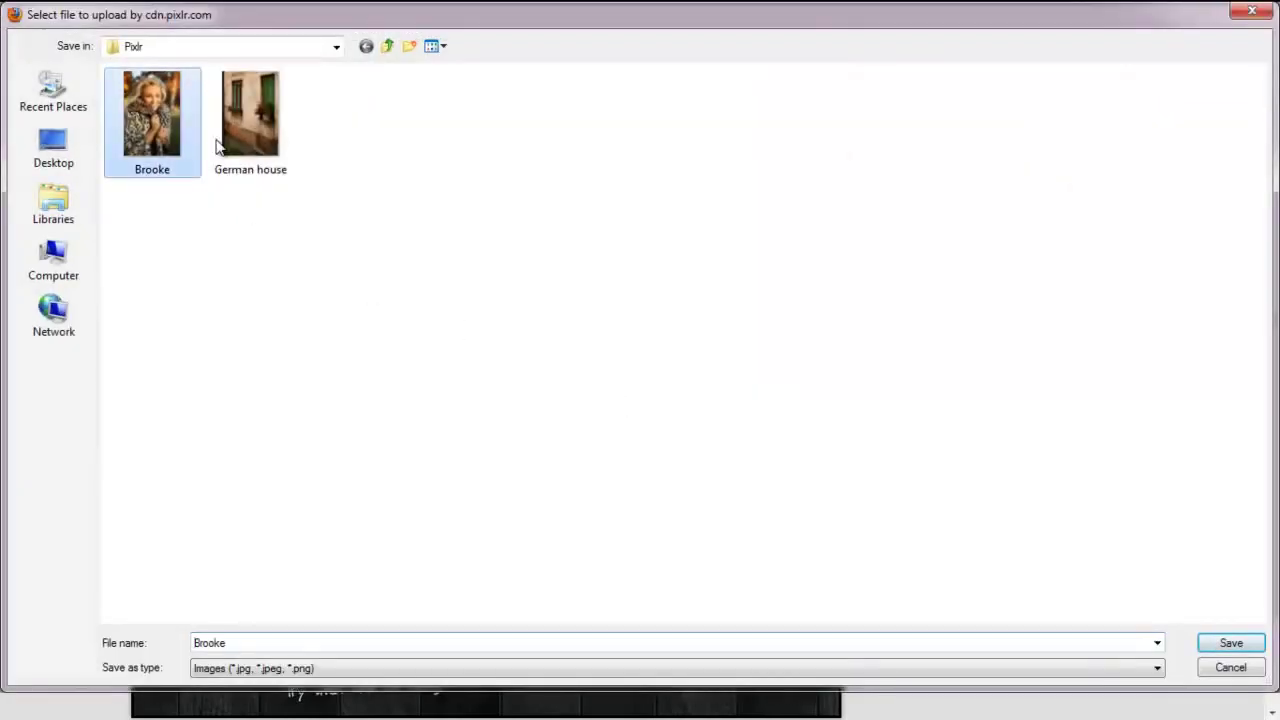
{"action": "left_click", "coordinate": [1231, 643]}
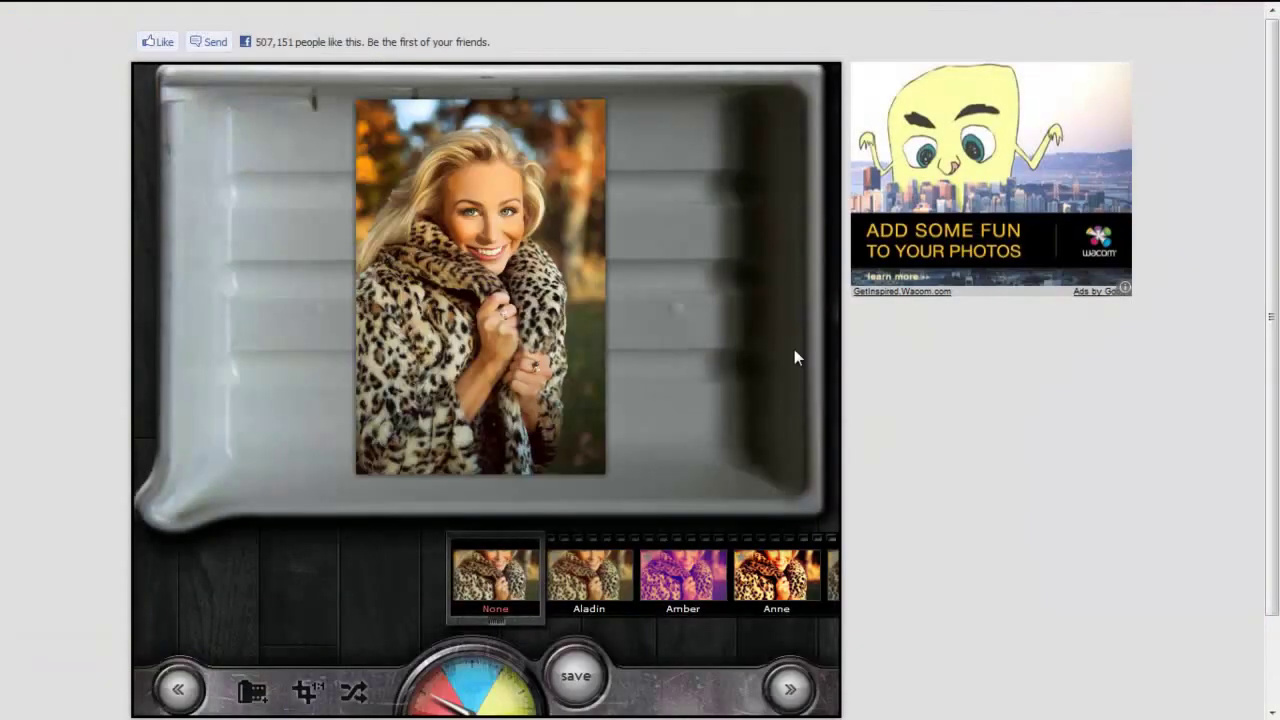
Preview the Aladin, Amber, Anne and Hagrid colour effects on the portrait
{"action": "left_click_drag", "start_coordinate": [1277, 366], "coordinate": [1232, 410]}
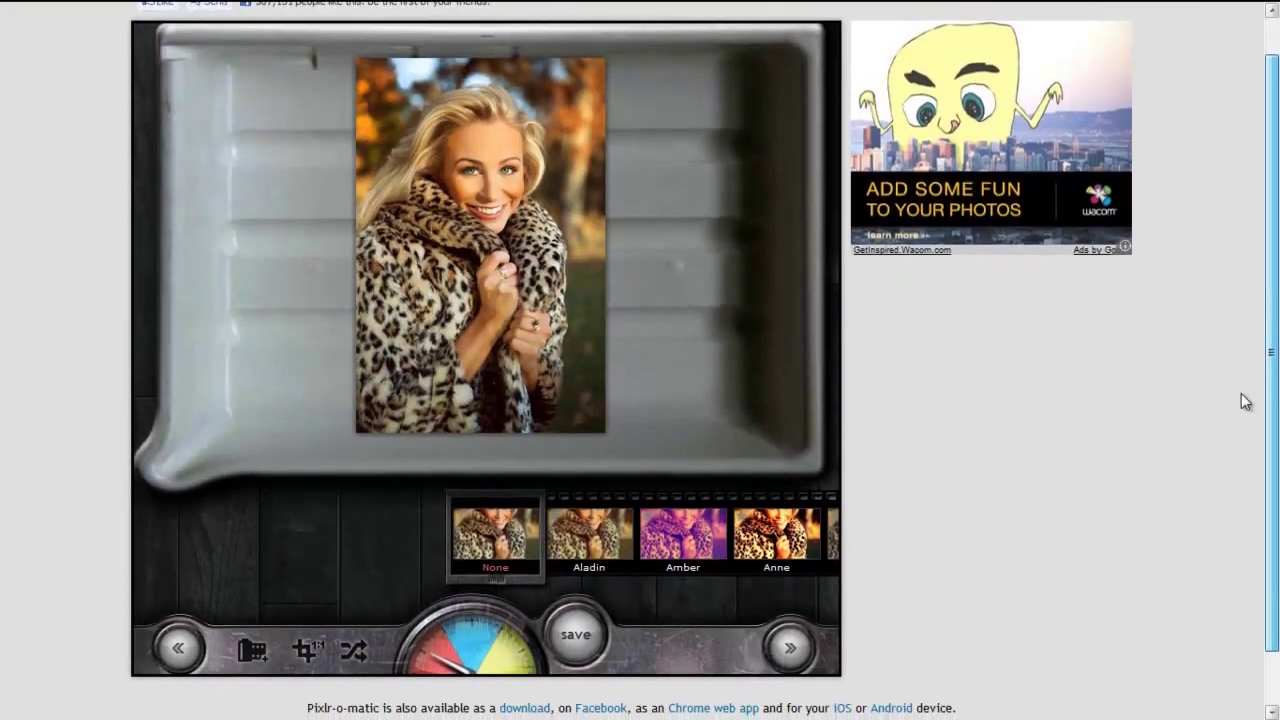
{"action": "left_click", "coordinate": [598, 538]}
{"action": "left_click", "coordinate": [599, 540]}
{"action": "left_click", "coordinate": [597, 545]}
{"action": "left_click", "coordinate": [637, 550]}
{"action": "left_click", "coordinate": [637, 550]}
{"action": "left_click", "coordinate": [637, 550]}
{"action": "left_click", "coordinate": [637, 550]}
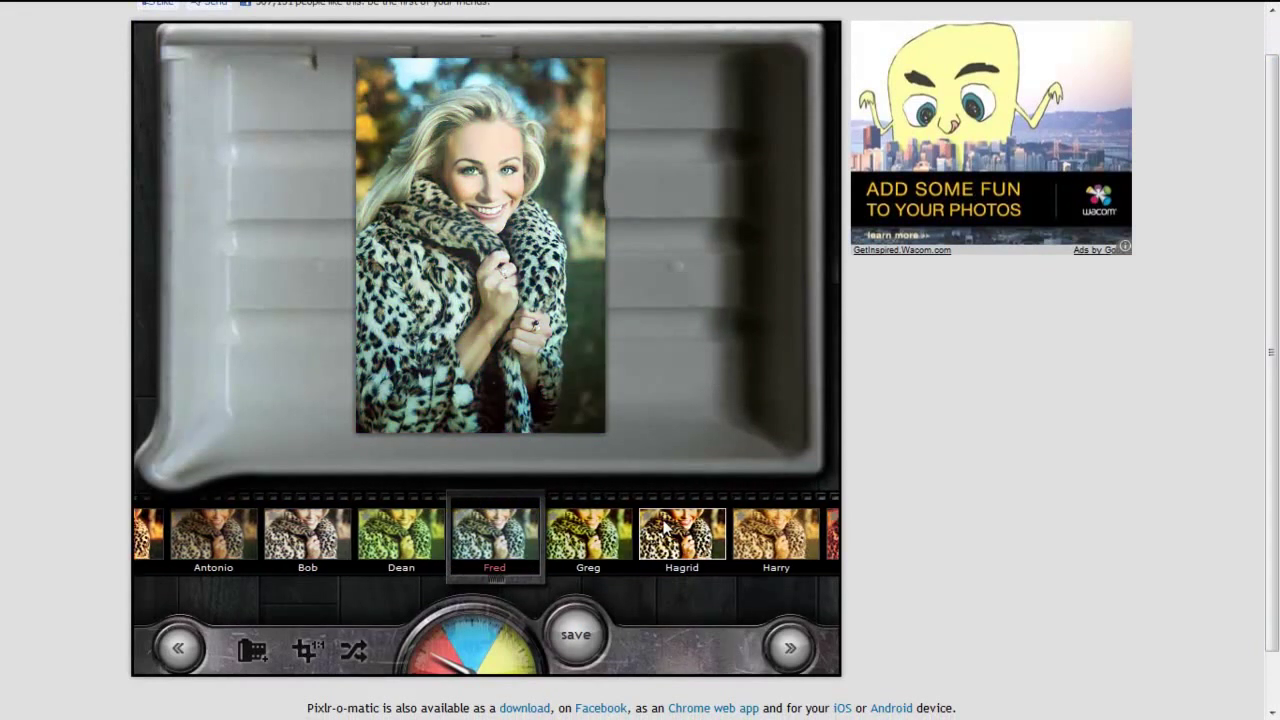
{"action": "left_click", "coordinate": [637, 550]}
{"action": "left_click", "coordinate": [637, 550]}
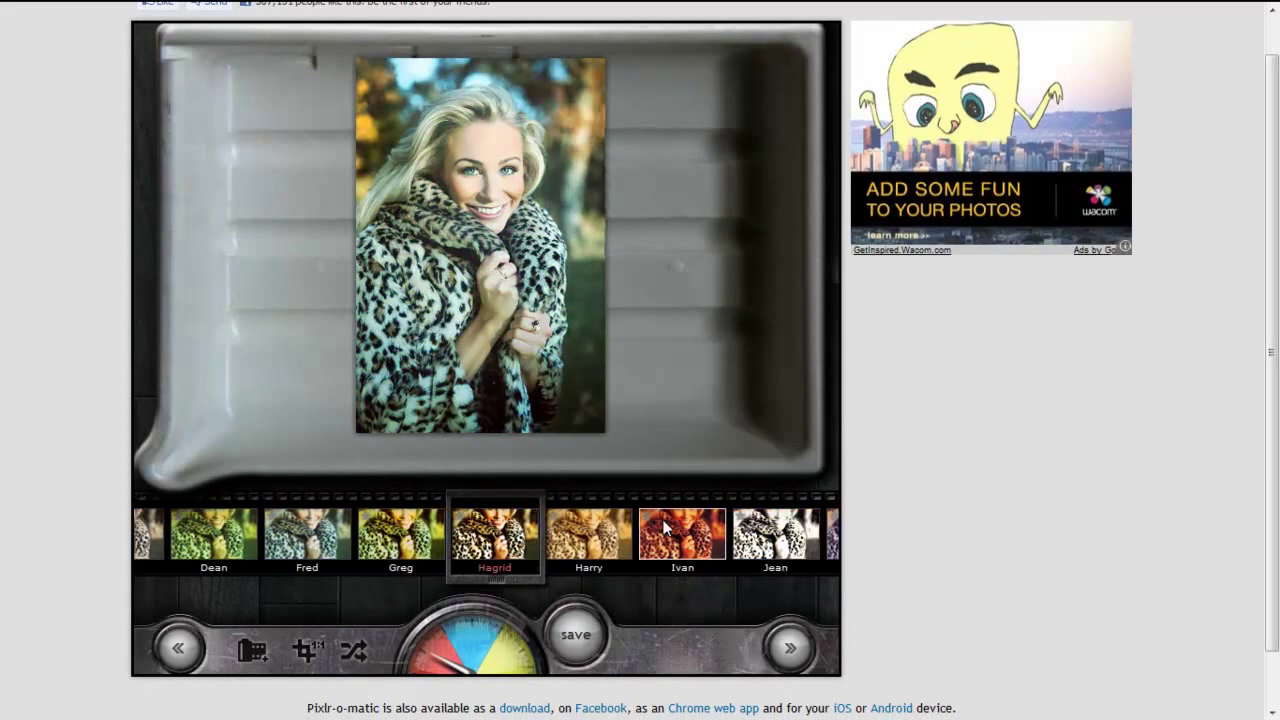
Add the Merissa effect from the Subtle set to the effect strip
{"action": "left_click", "coordinate": [254, 650]}
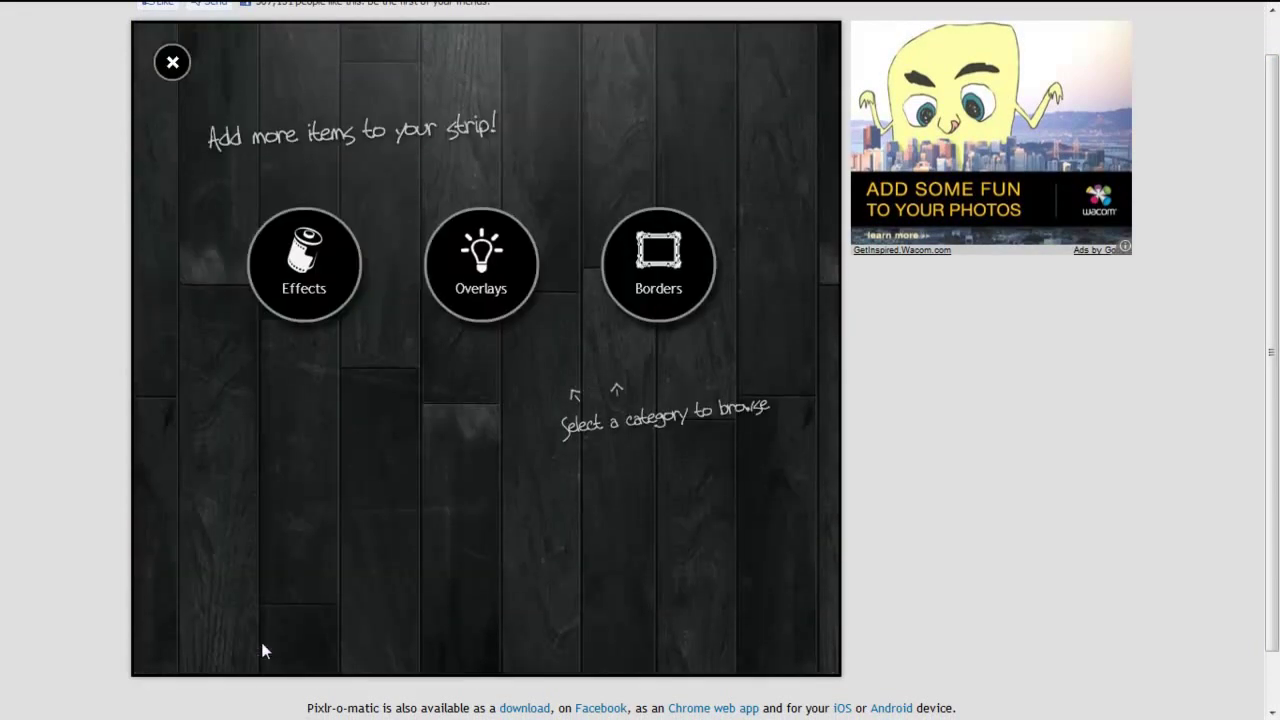
{"action": "left_click", "coordinate": [318, 268]}
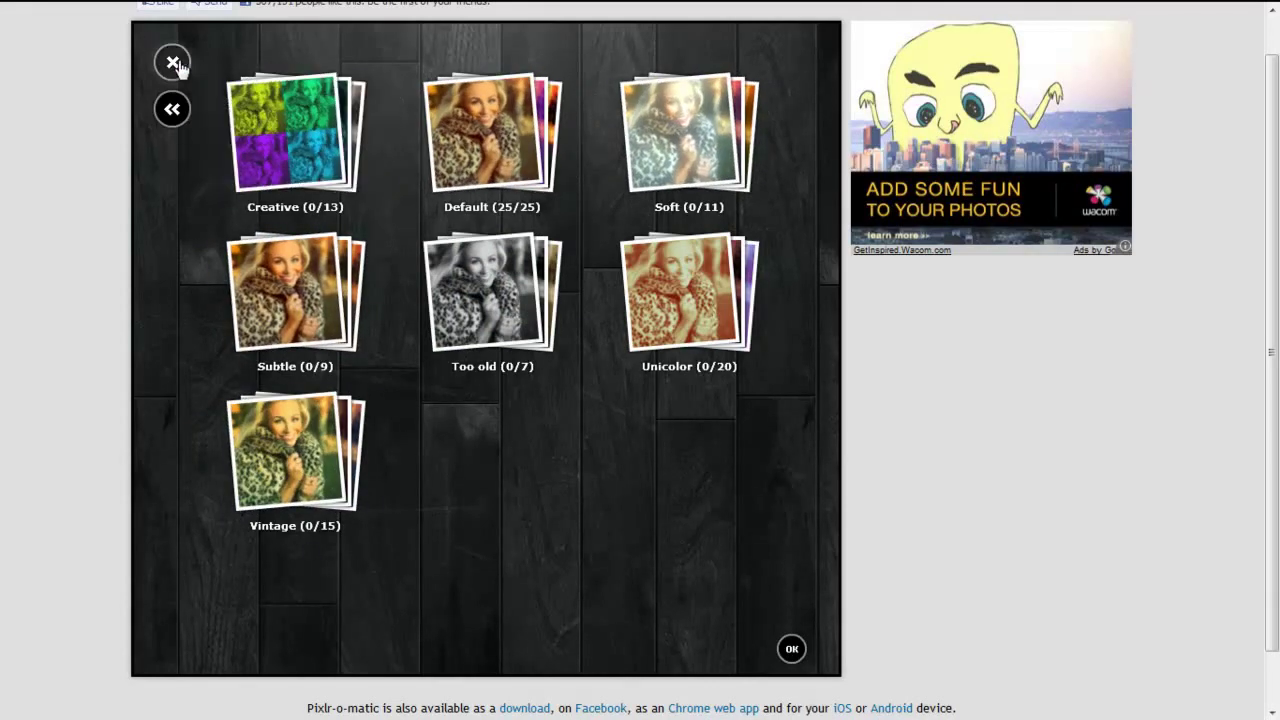
{"action": "left_click", "coordinate": [283, 307]}
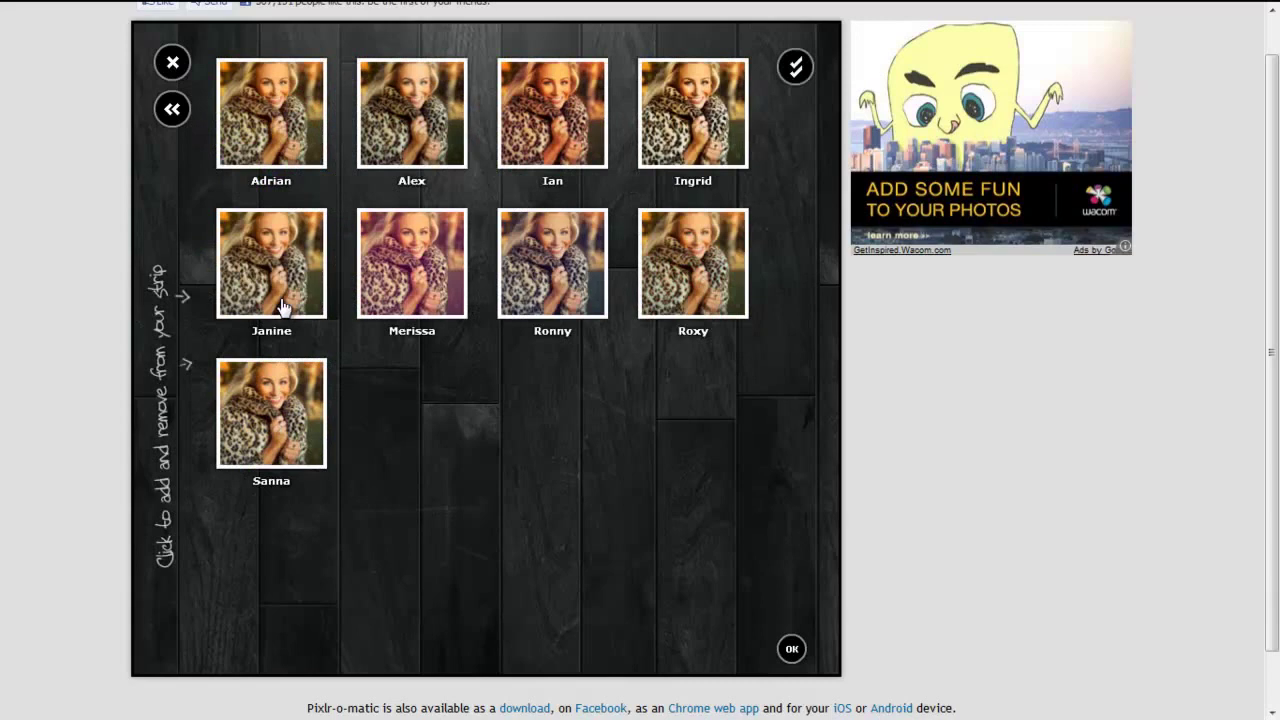
{"action": "left_click", "coordinate": [427, 289]}
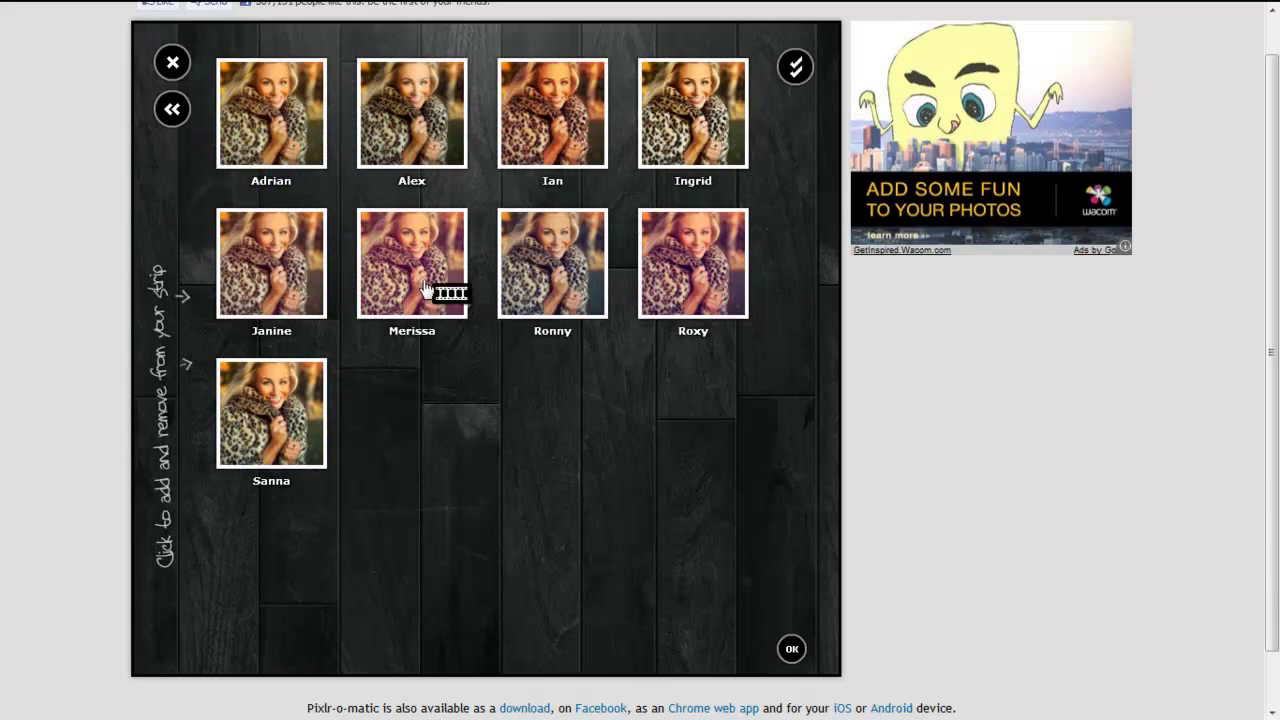
{"action": "left_click", "coordinate": [791, 649]}
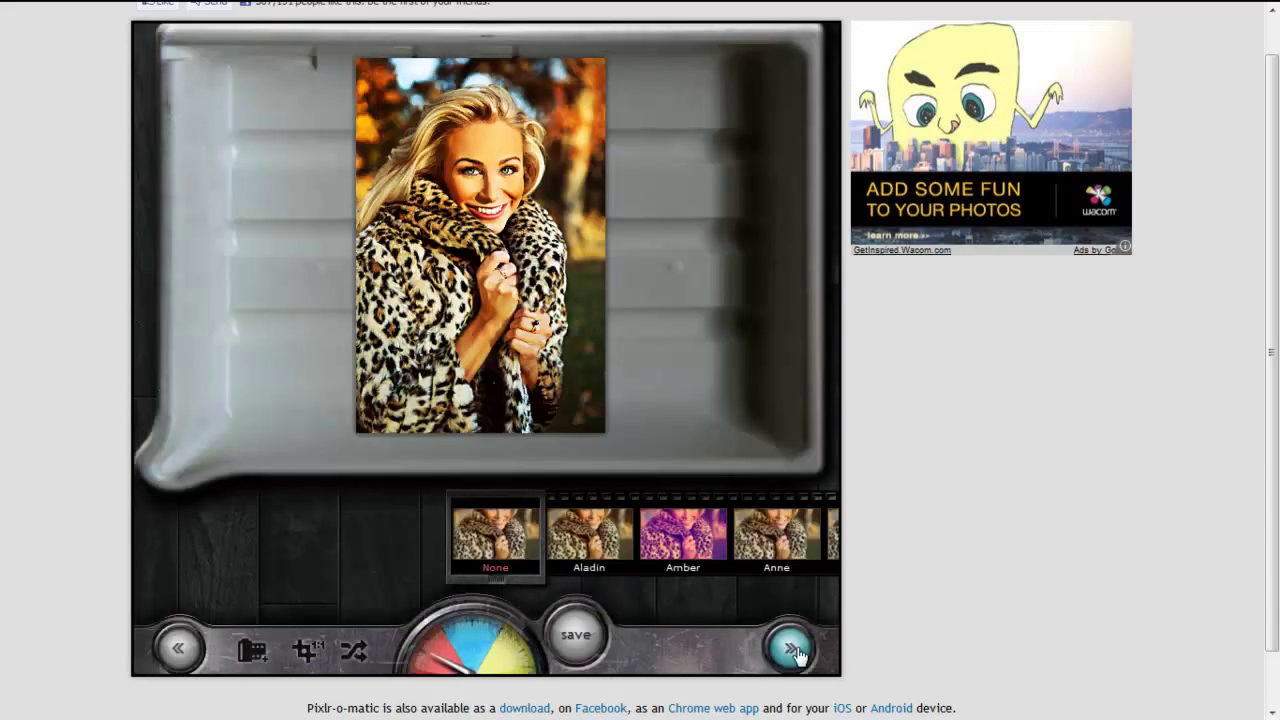
Try the Beep, Bocea, Bubble, Burn and Gaze overlays, settling on Foggy
{"action": "left_click", "coordinate": [475, 645]}
{"action": "left_click", "coordinate": [590, 525]}
{"action": "left_click", "coordinate": [595, 521]}
{"action": "left_click", "coordinate": [597, 523]}
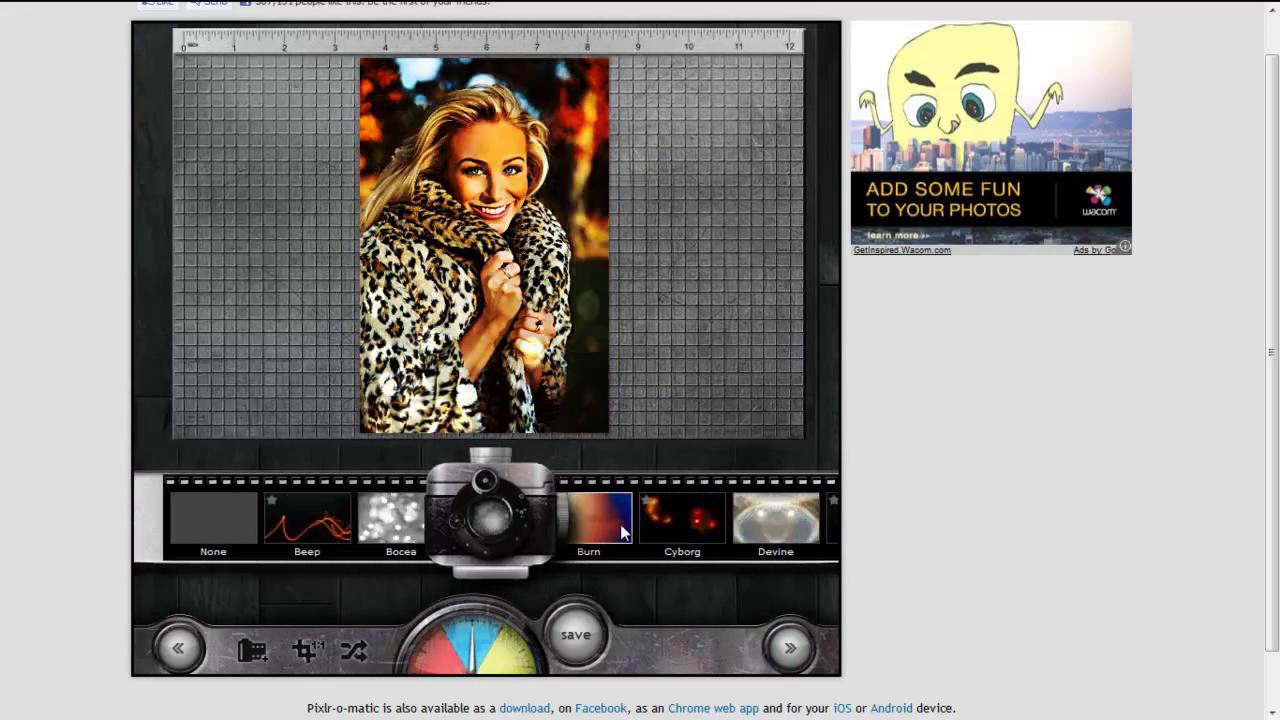
{"action": "left_click", "coordinate": [628, 527]}
{"action": "left_click", "coordinate": [677, 527]}
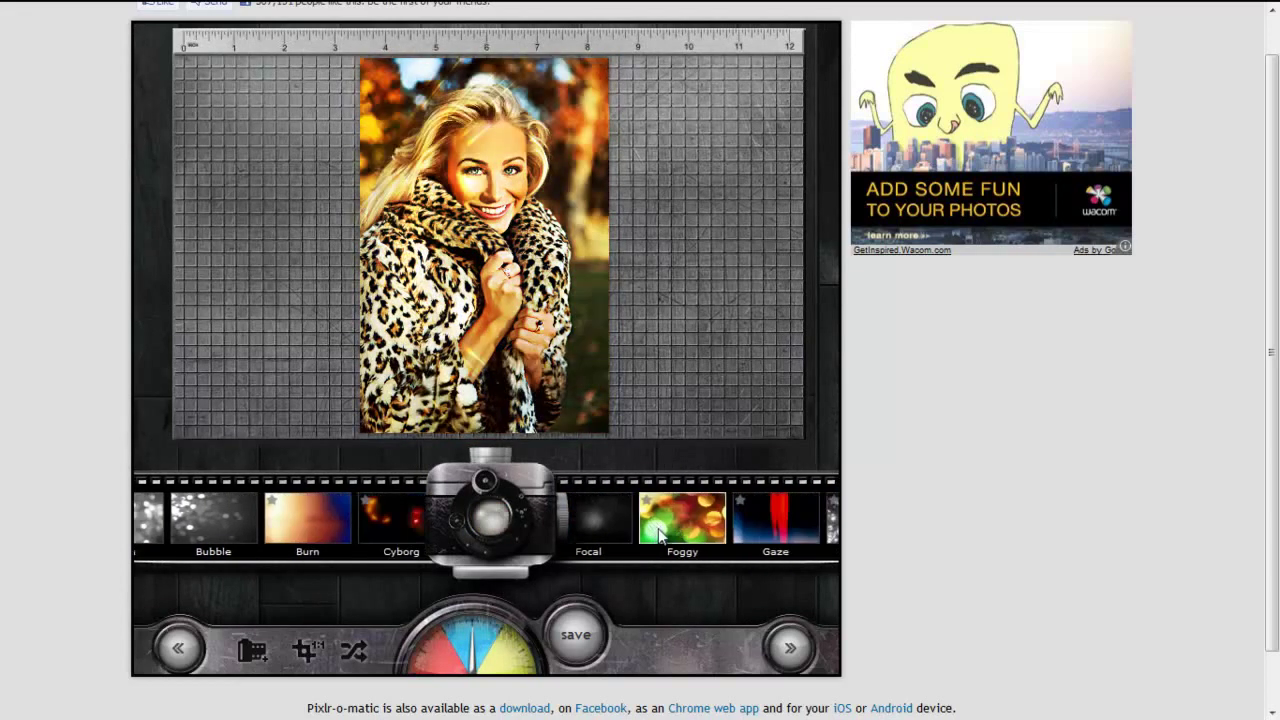
{"action": "left_click", "coordinate": [657, 528]}
{"action": "left_click", "coordinate": [670, 528]}
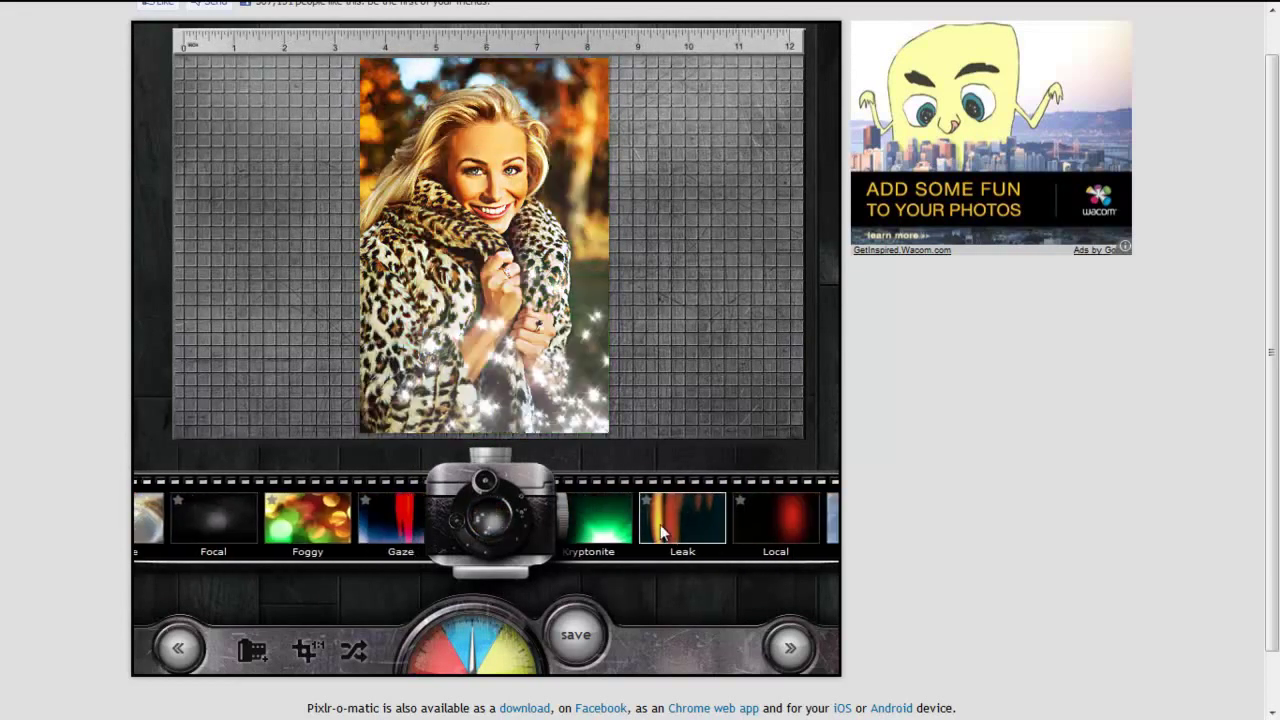
{"action": "left_click", "coordinate": [381, 521]}
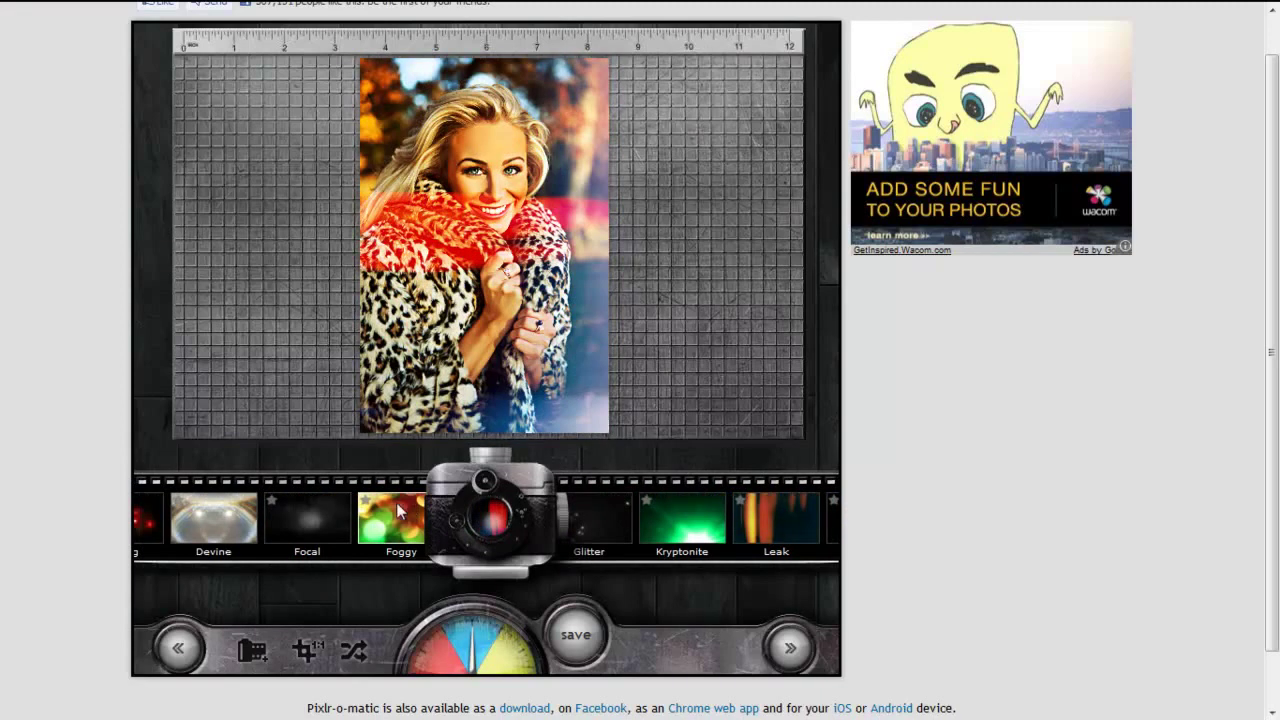
{"action": "left_click", "coordinate": [391, 508]}
{"action": "key", "text": "Right"}
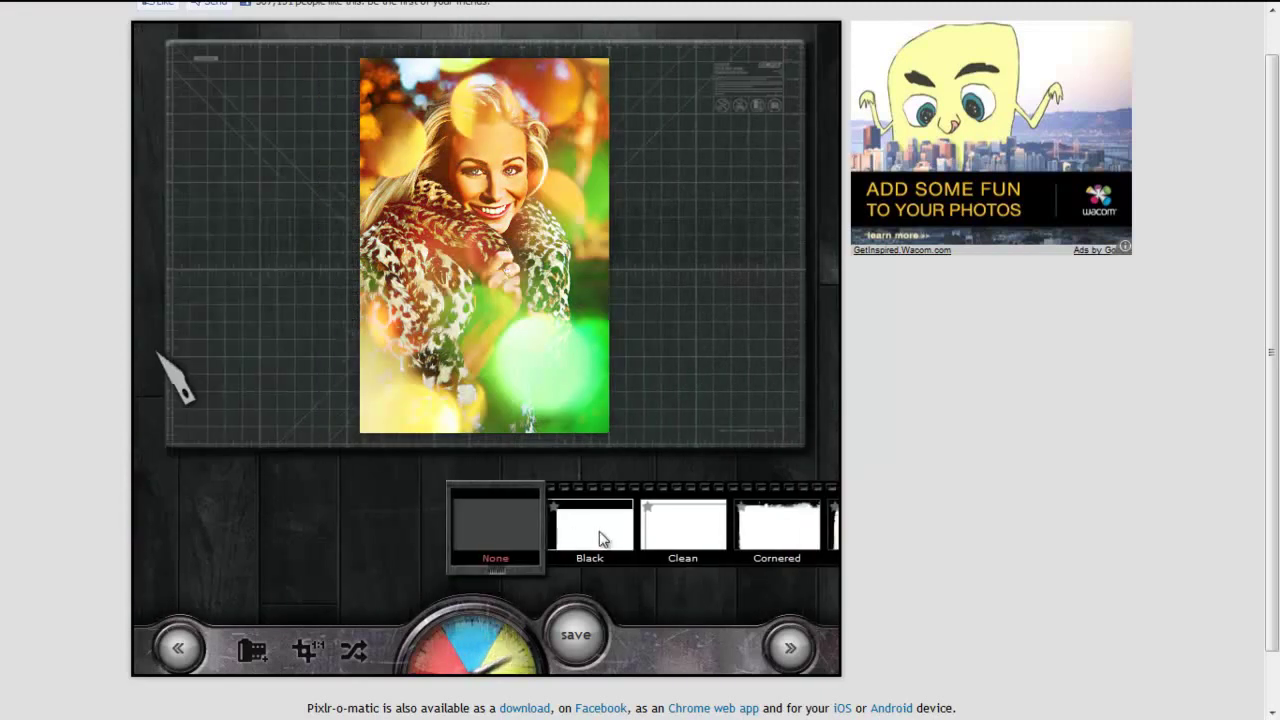
Compare the Black, Clean and Cornered borders, then choose Flowery
{"action": "left_click", "coordinate": [578, 538]}
{"action": "left_click", "coordinate": [585, 540]}
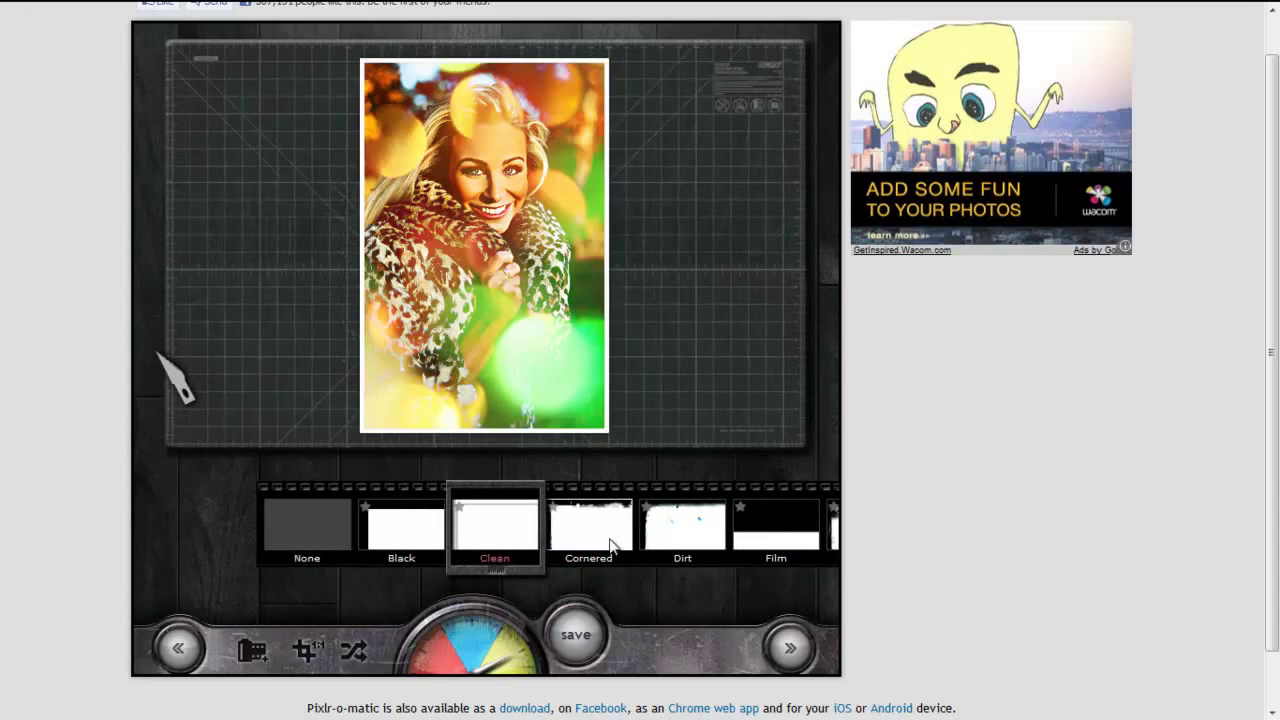
{"action": "left_click", "coordinate": [612, 545]}
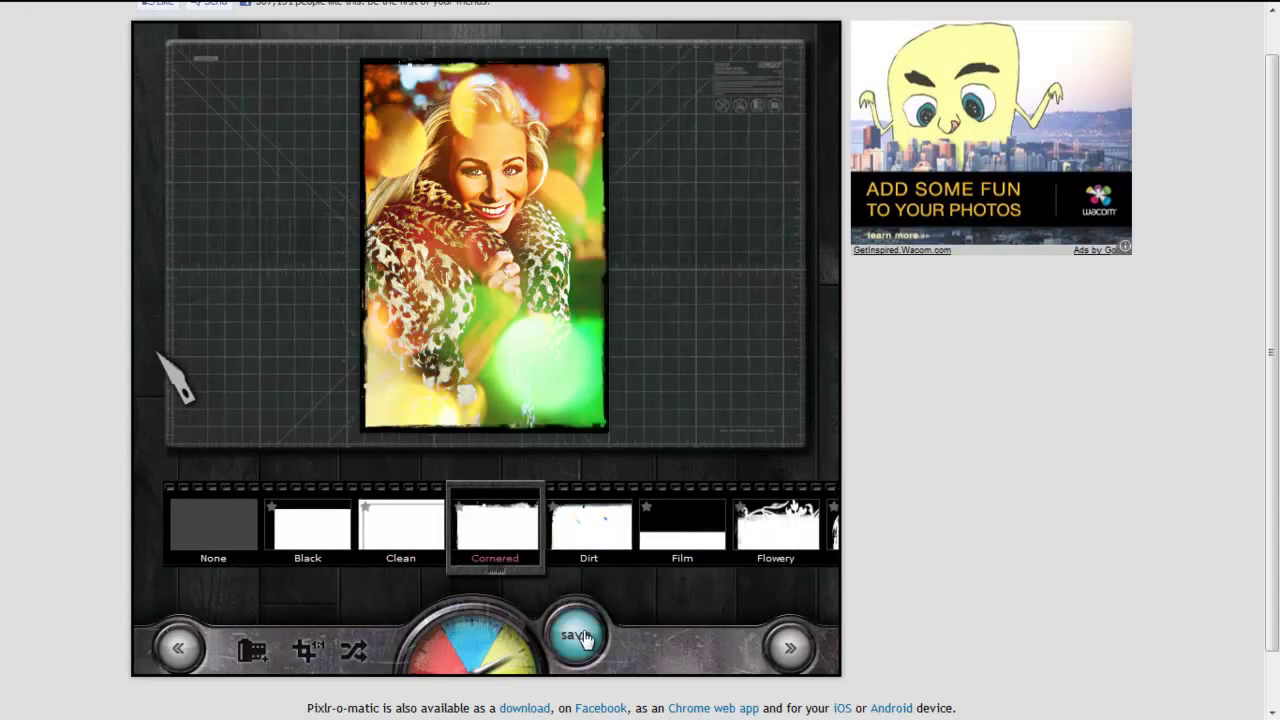
{"action": "left_click", "coordinate": [778, 530]}
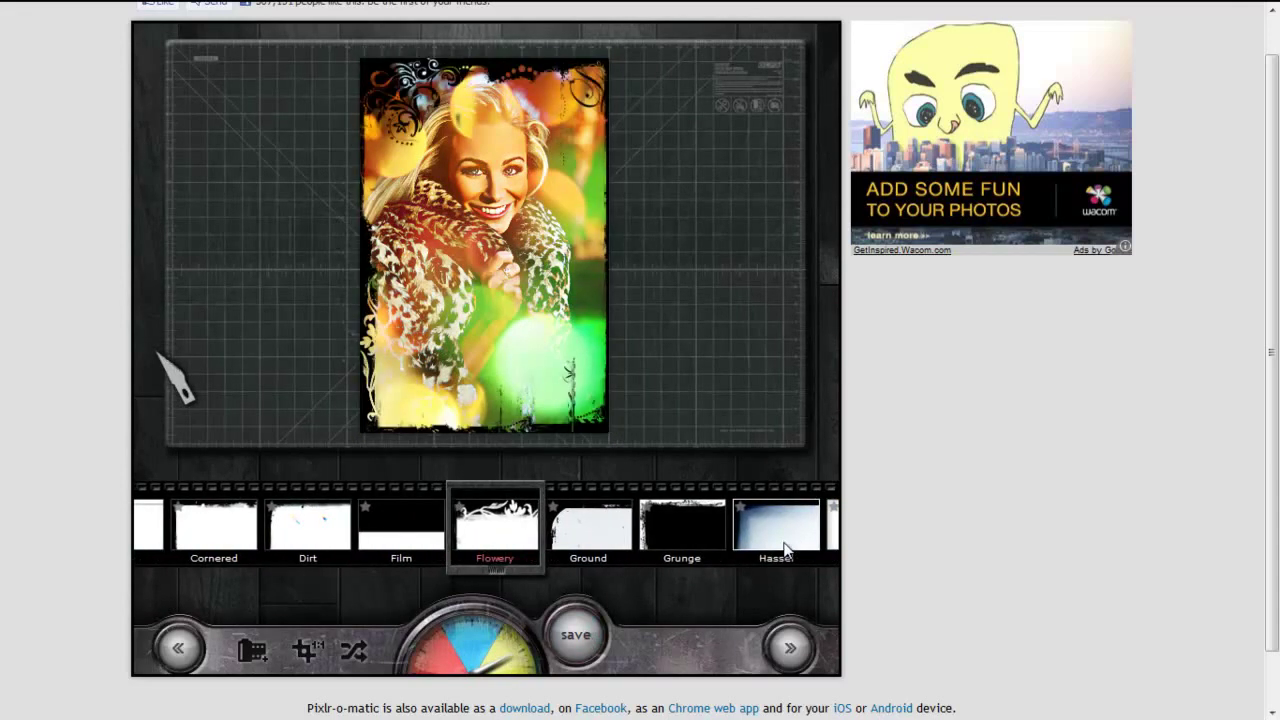